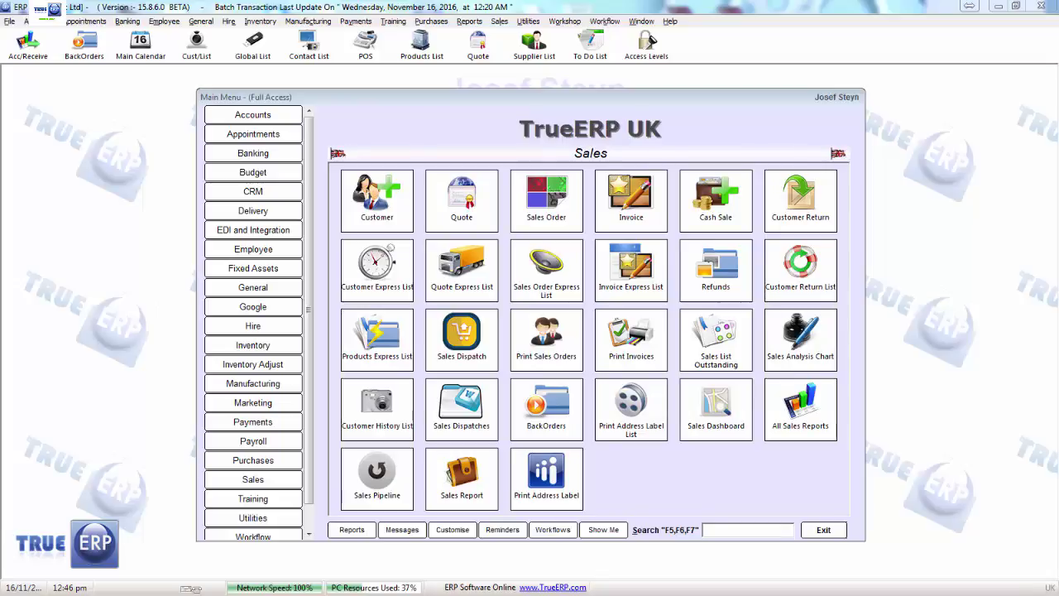
Start a new sales quote for the customer whose name begins with "gi".
left_click(476, 216)
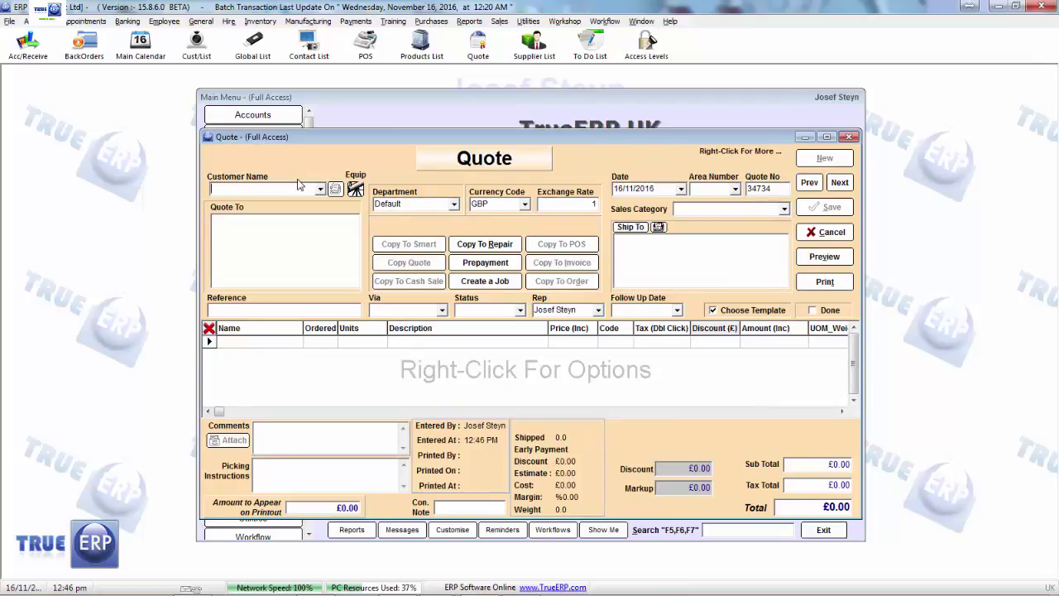
type("gl")
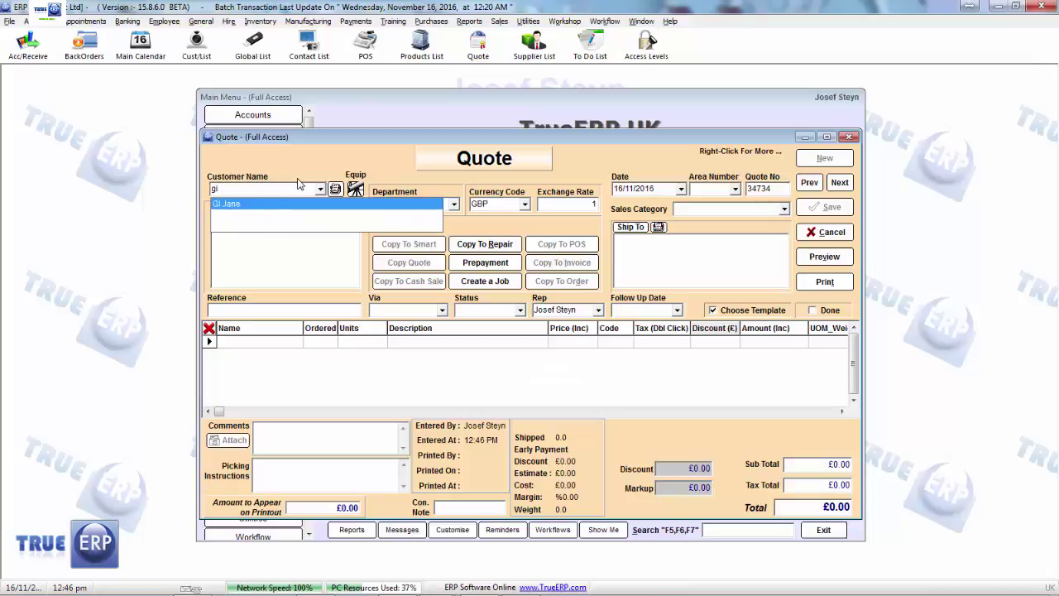
key("Return")
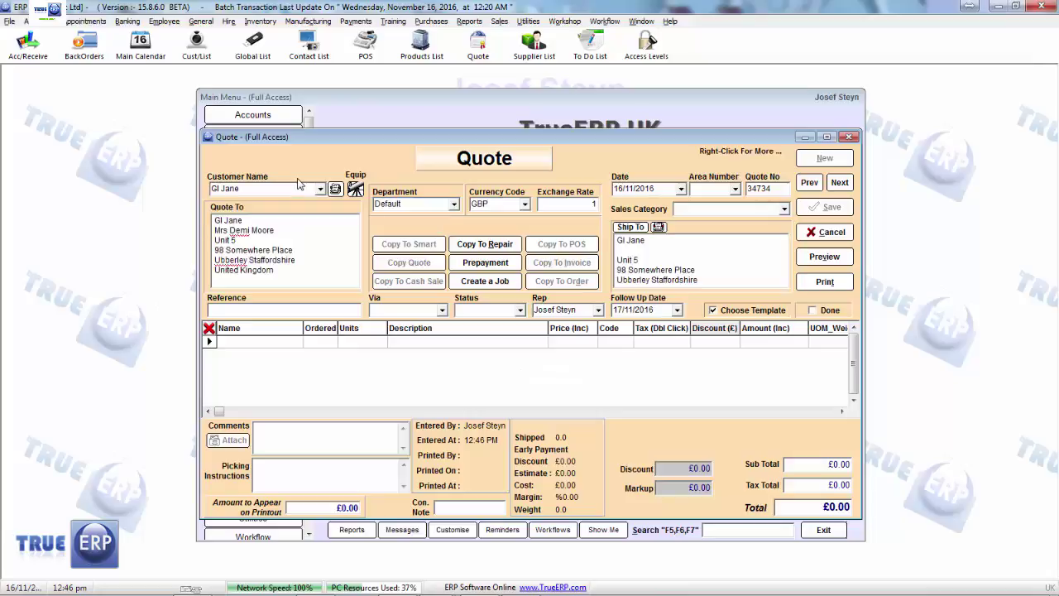
Add the Wagon product (Childs Red Wagon) from the full product list to the quote's first line and save its process tree.
left_click(297, 342)
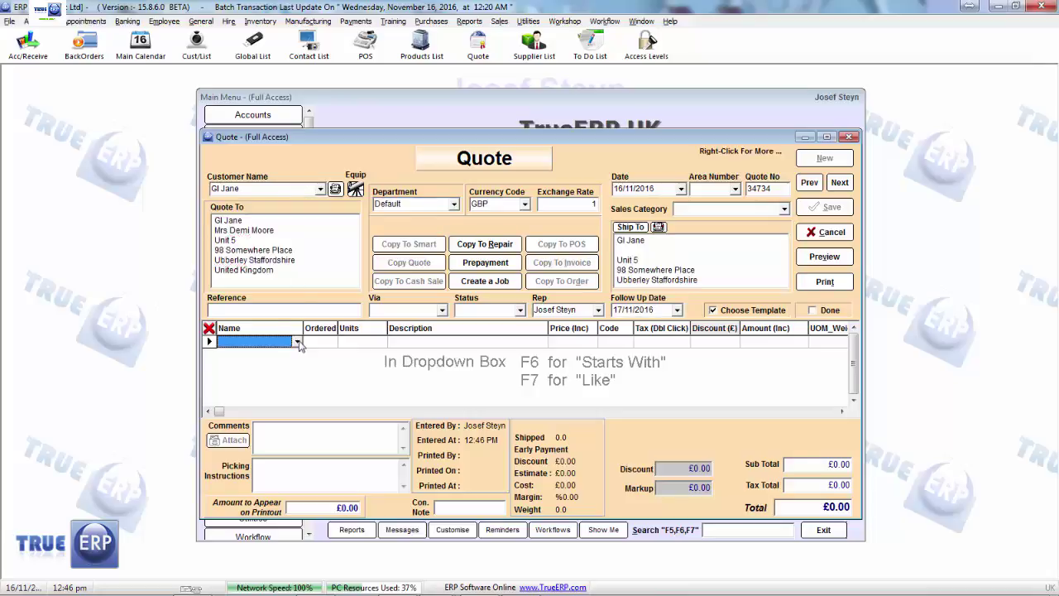
left_click(297, 341)
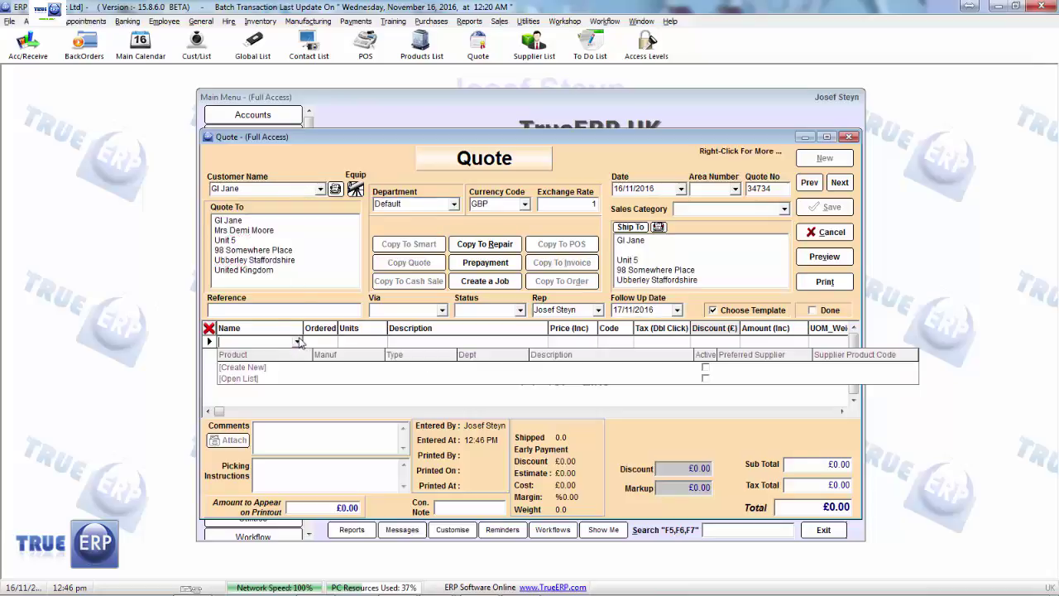
left_click(240, 377)
type("wa")
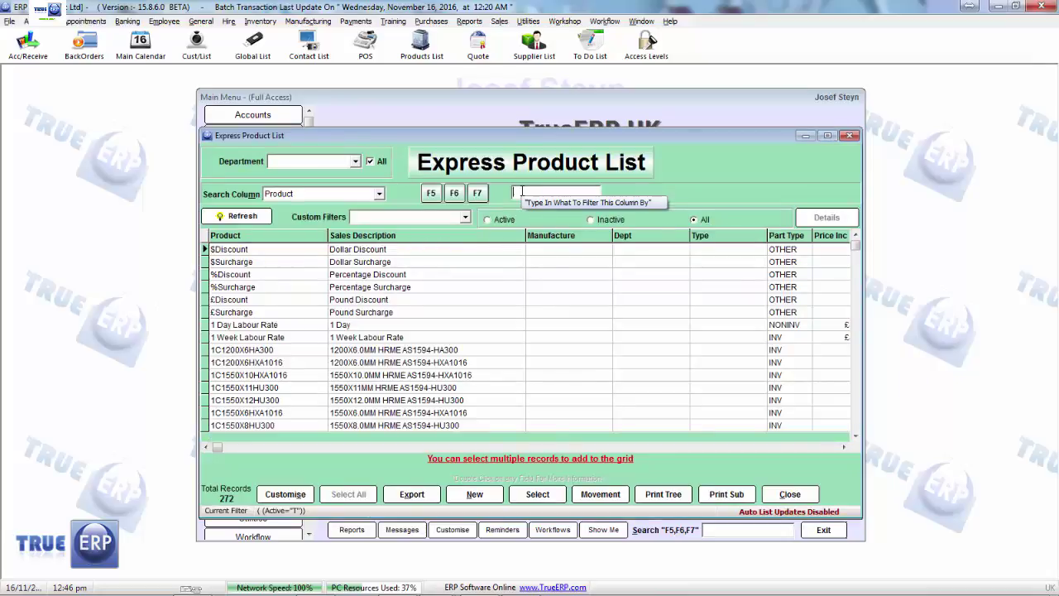
type("go")
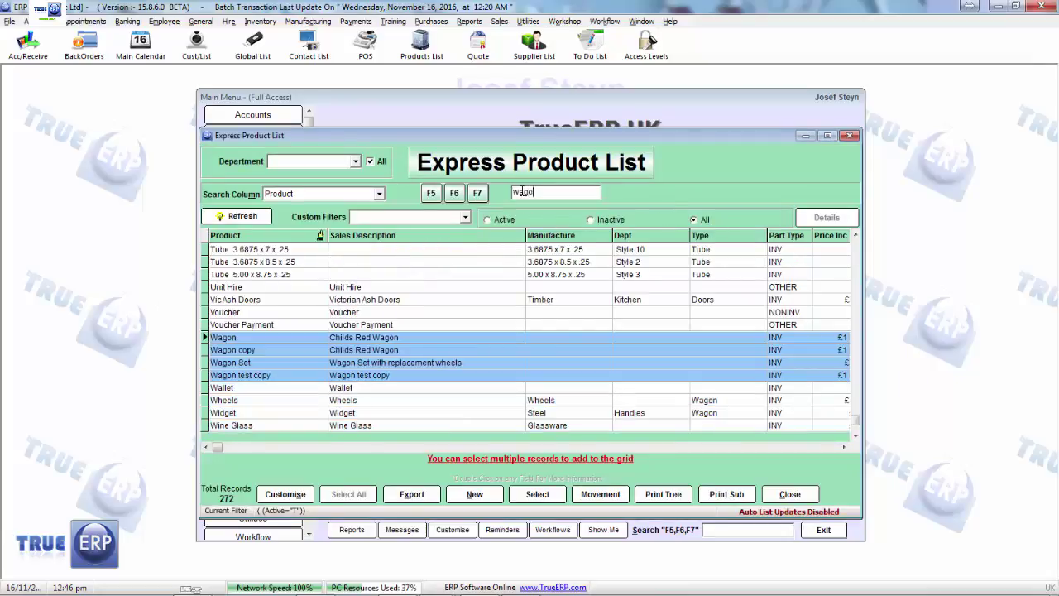
left_click(417, 342)
double_click(417, 342)
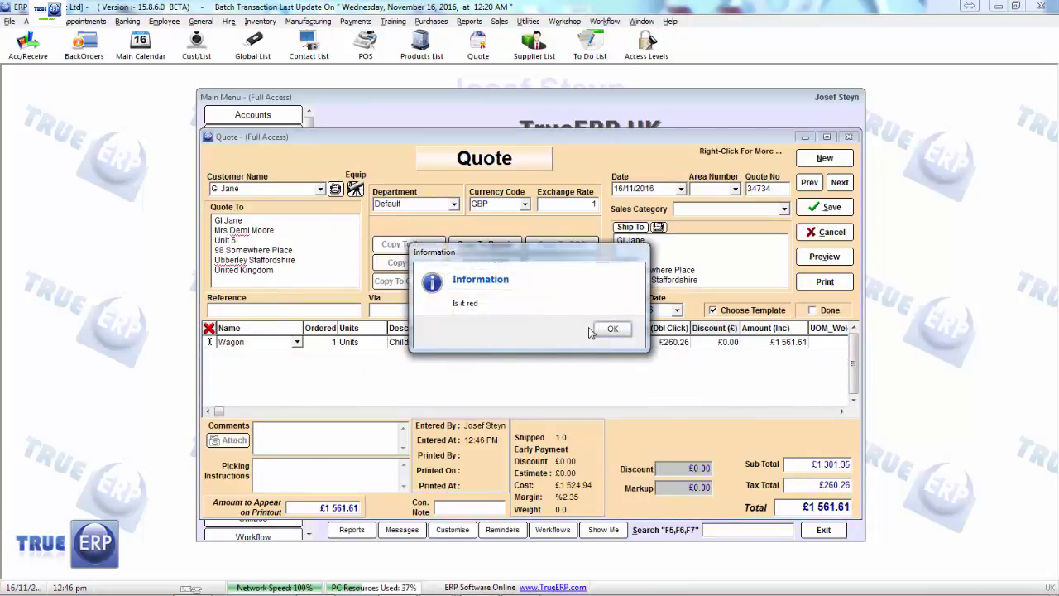
left_click(611, 329)
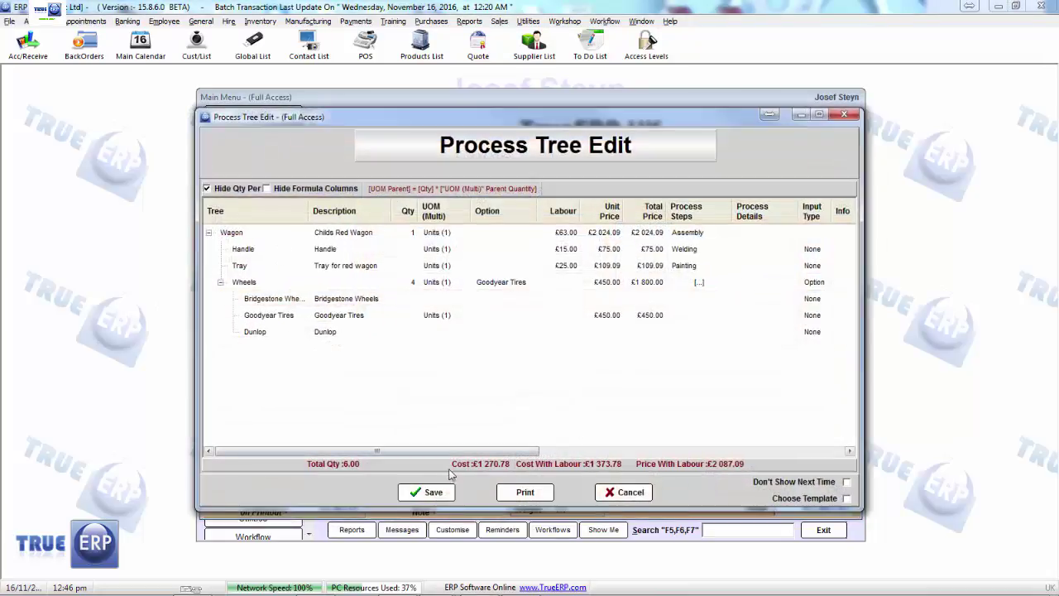
left_click(432, 493)
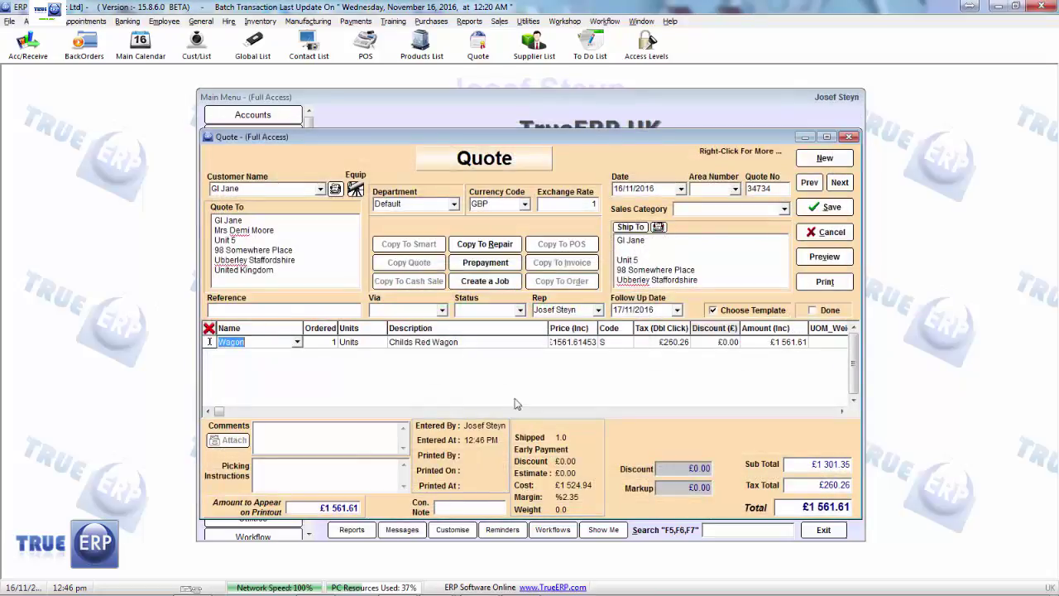
Check the quote's total amount and save the quote.
left_click_drag(567, 138, 567, 122)
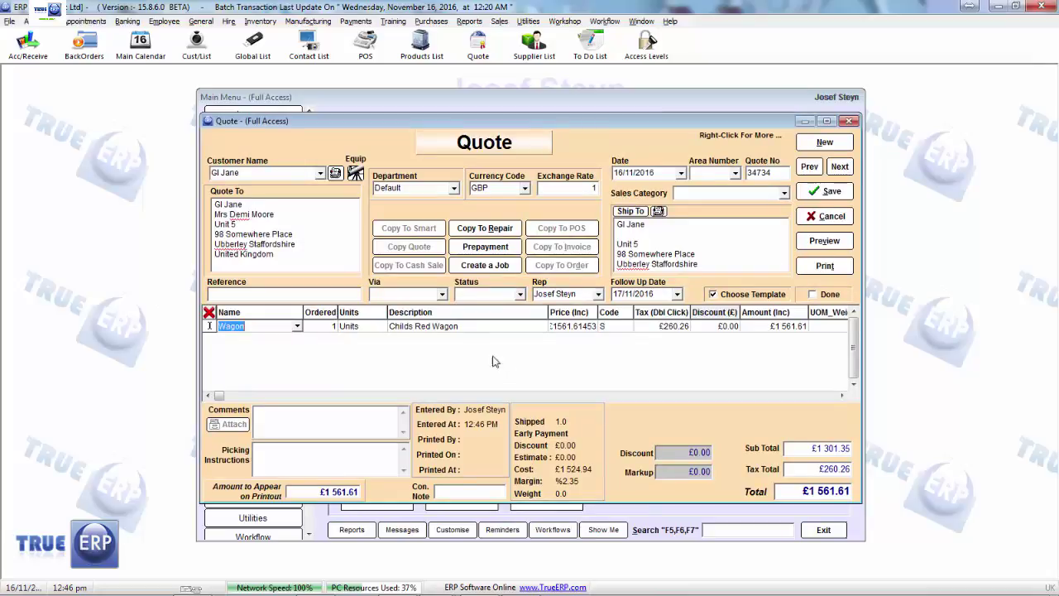
left_click(779, 491)
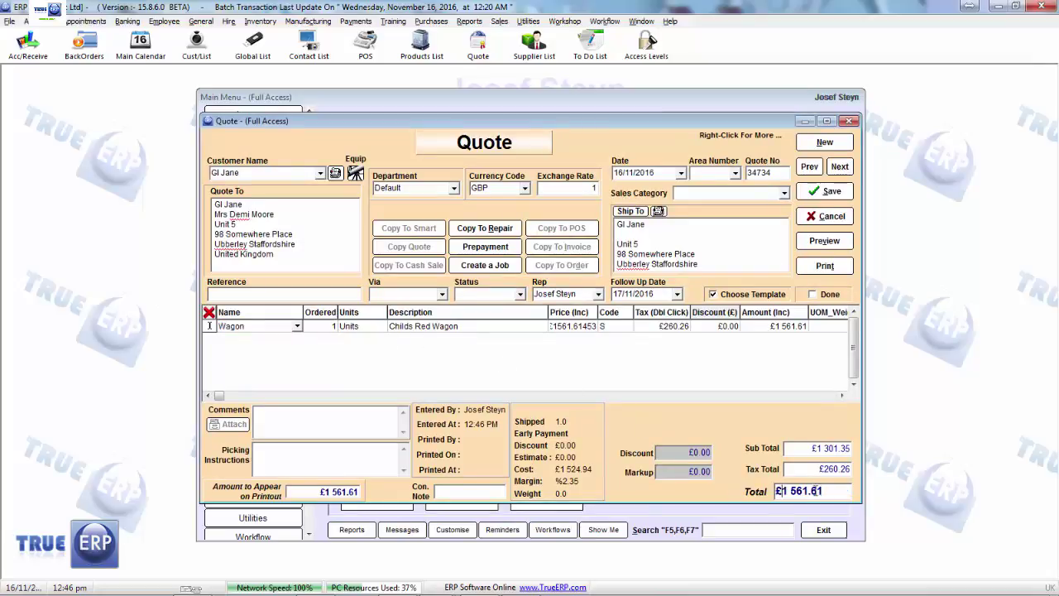
left_click_drag(836, 492, 776, 492)
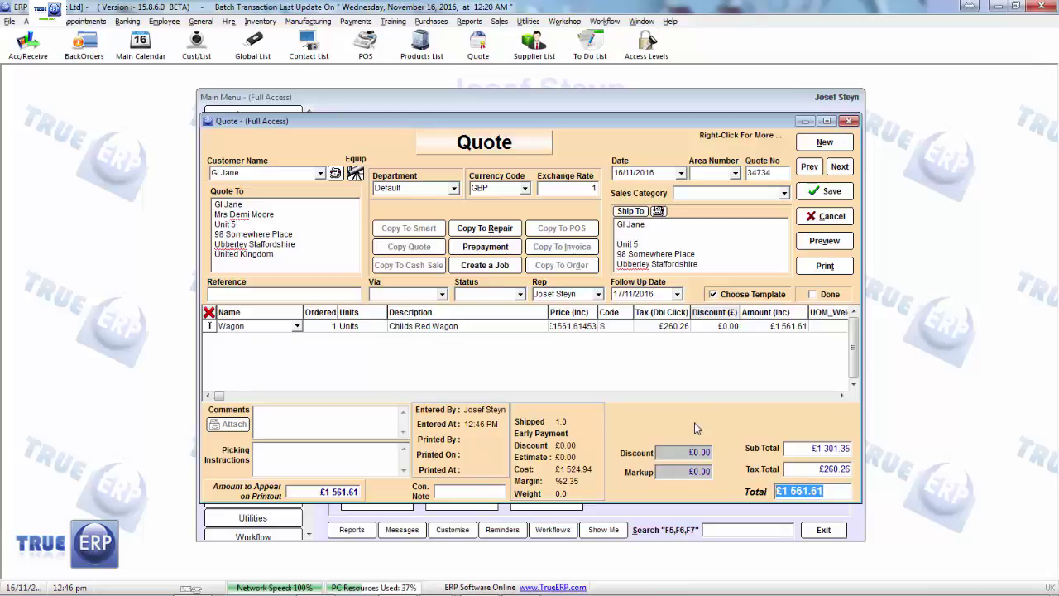
left_click(832, 193)
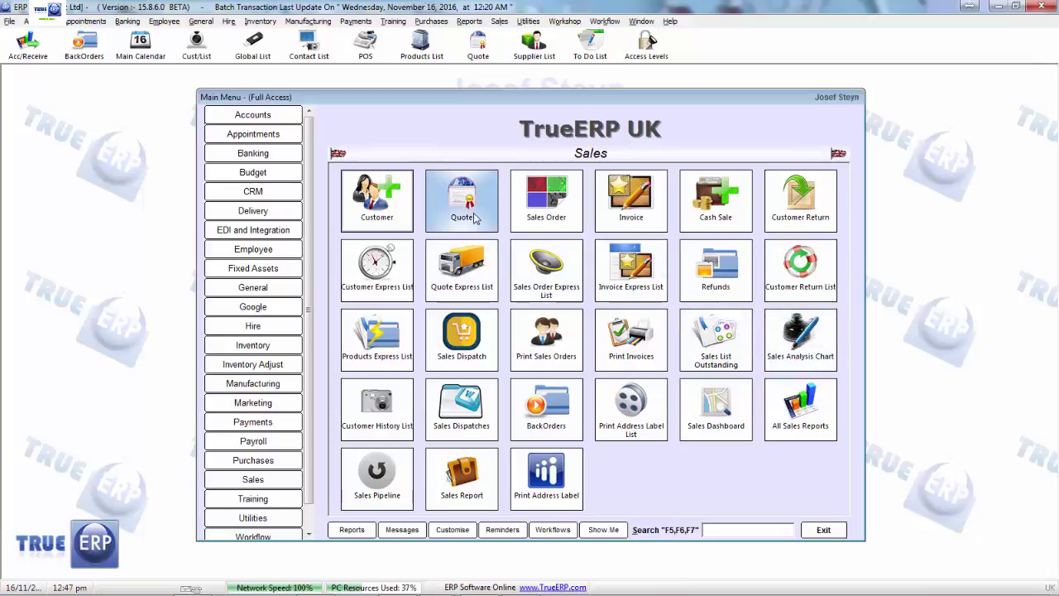
Look up the quote dated 16/11/2016 and its quote number in the Quote Express List, and close the list.
left_click(475, 281)
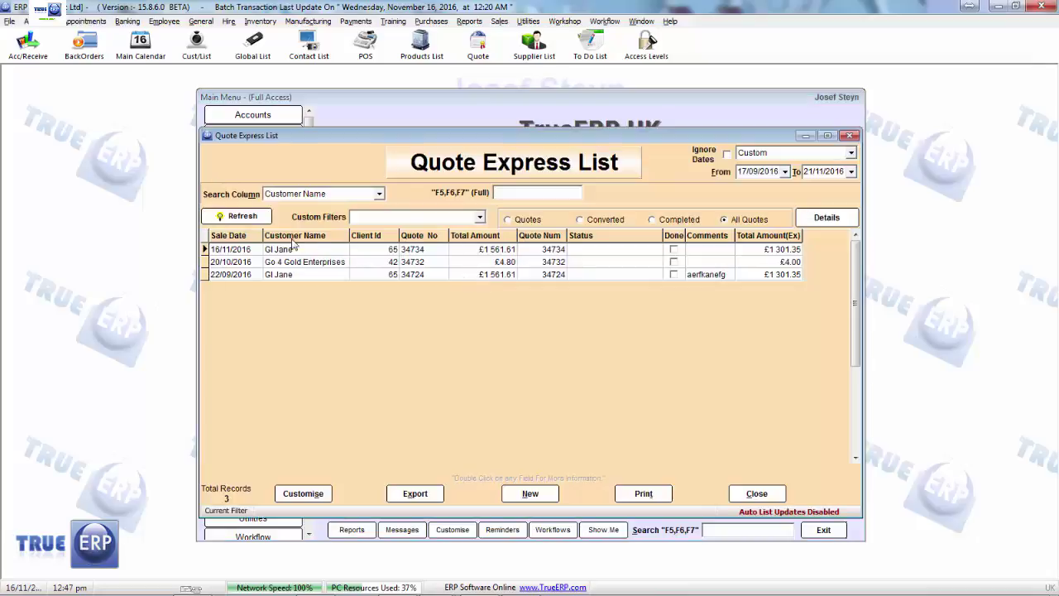
left_click(376, 250)
left_click(413, 252)
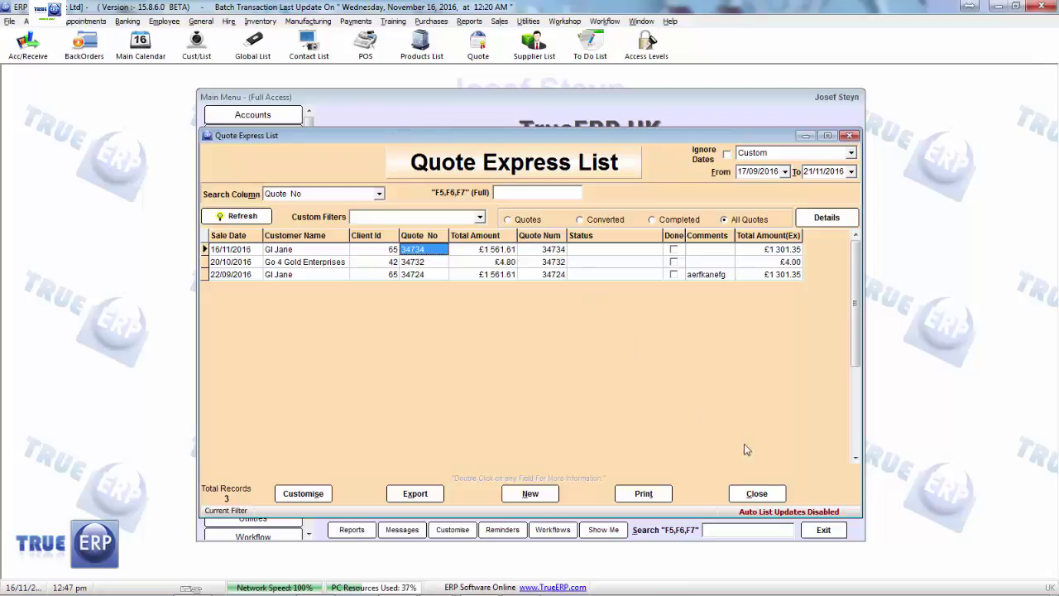
left_click(756, 493)
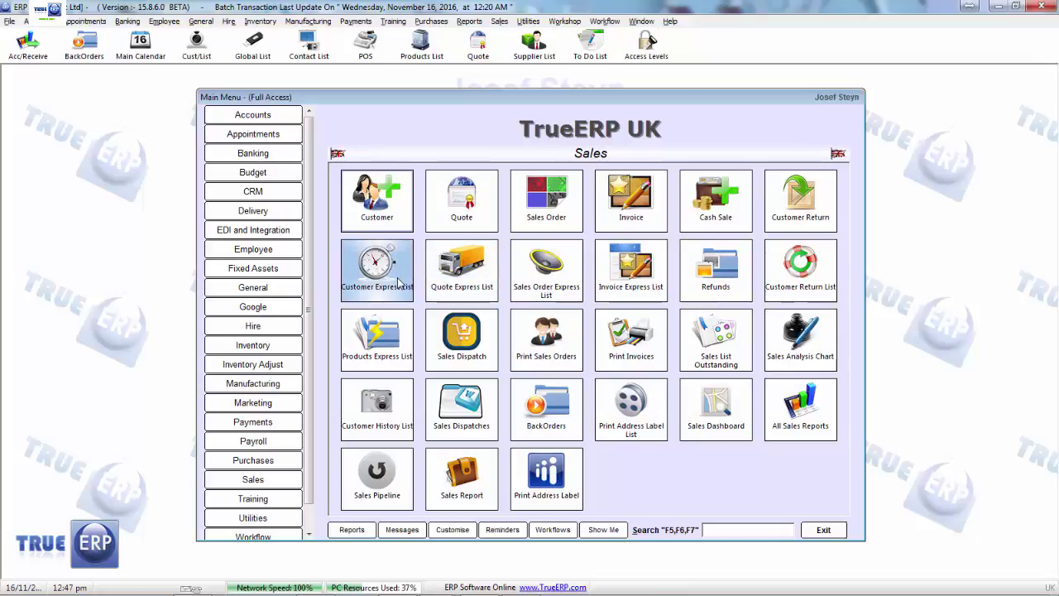
Reopen the Quote Express List and move the Total Amount and Status columns directly after Customer Name.
left_click(444, 285)
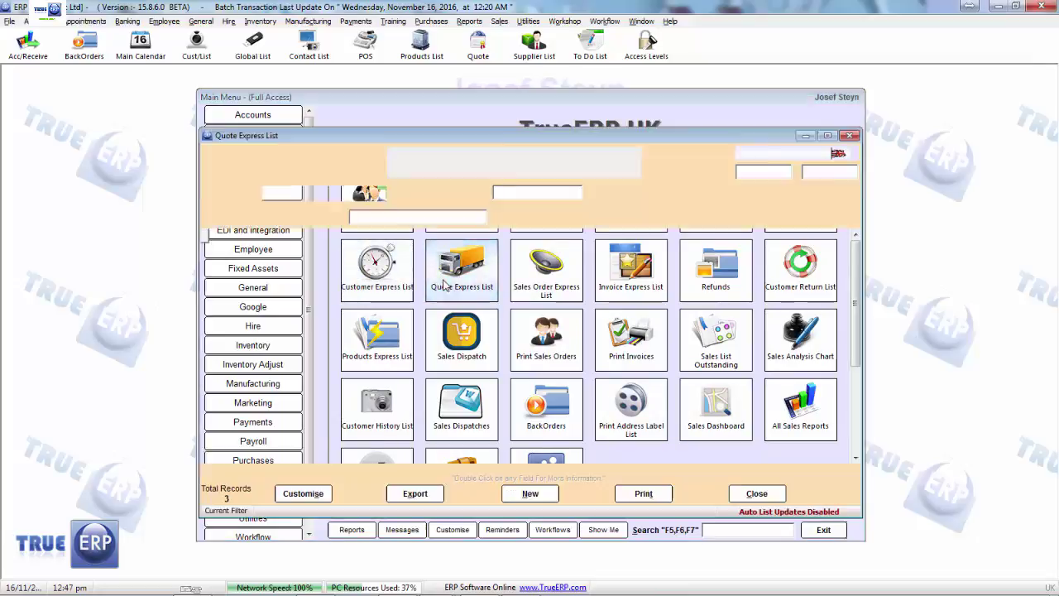
left_click_drag(493, 237, 390, 238)
left_click_drag(596, 239, 420, 239)
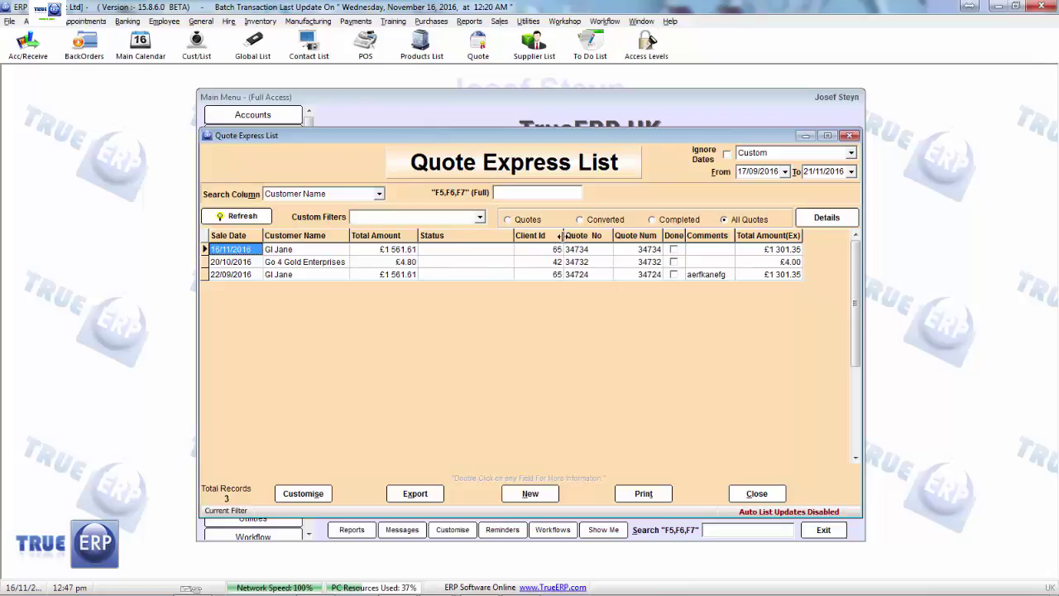
Sort the quote list by Client Id and view the filter options for a Total Amount value.
mouse_move(562, 236)
left_mouse_down()
mouse_move(629, 236)
mouse_move(563, 236)
left_mouse_up()
left_click(538, 237)
left_click(538, 237)
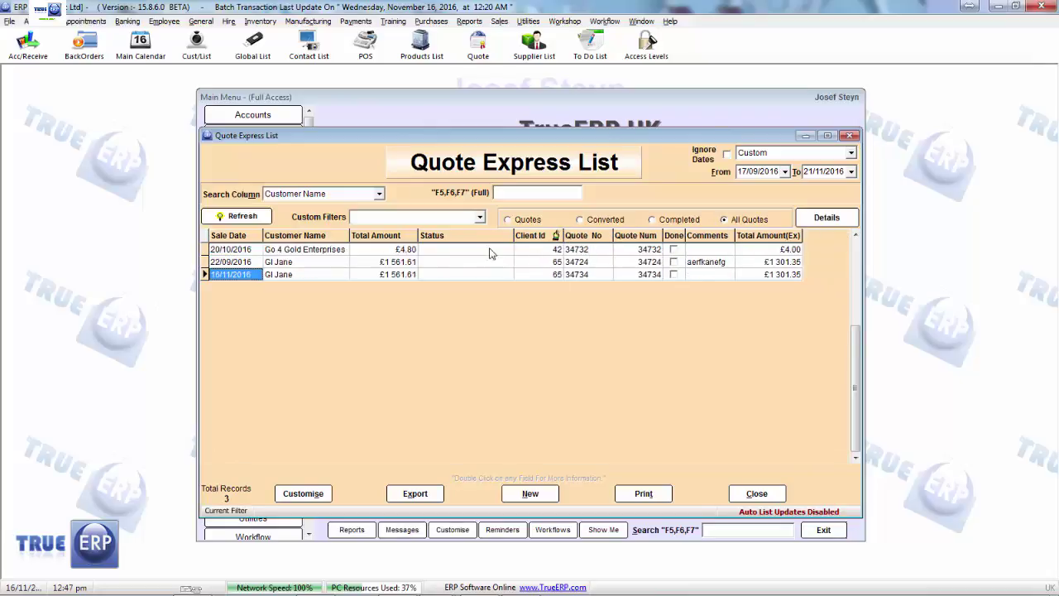
right_click(405, 250)
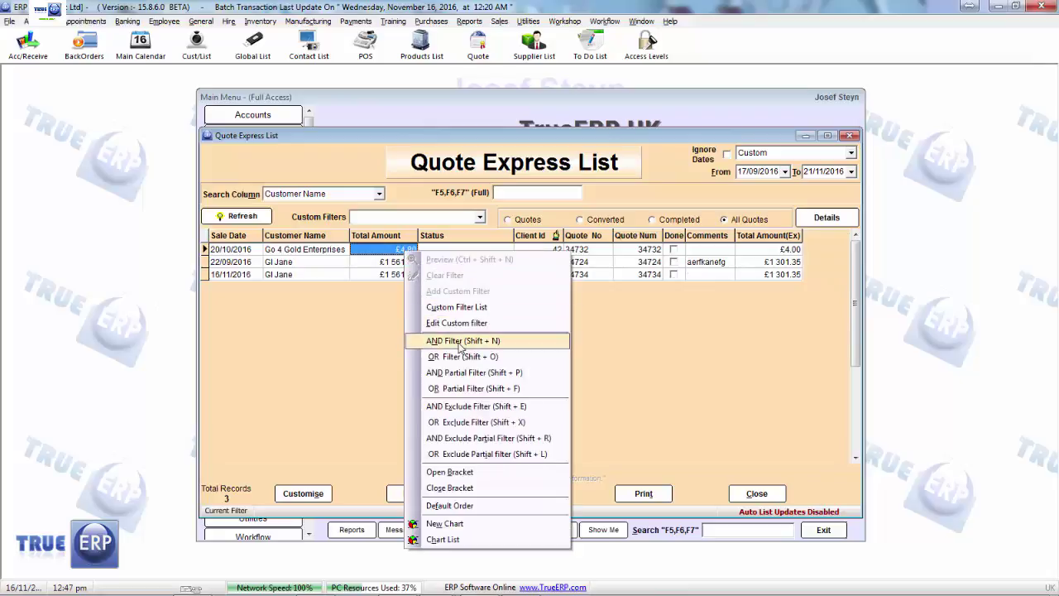
left_click(604, 274)
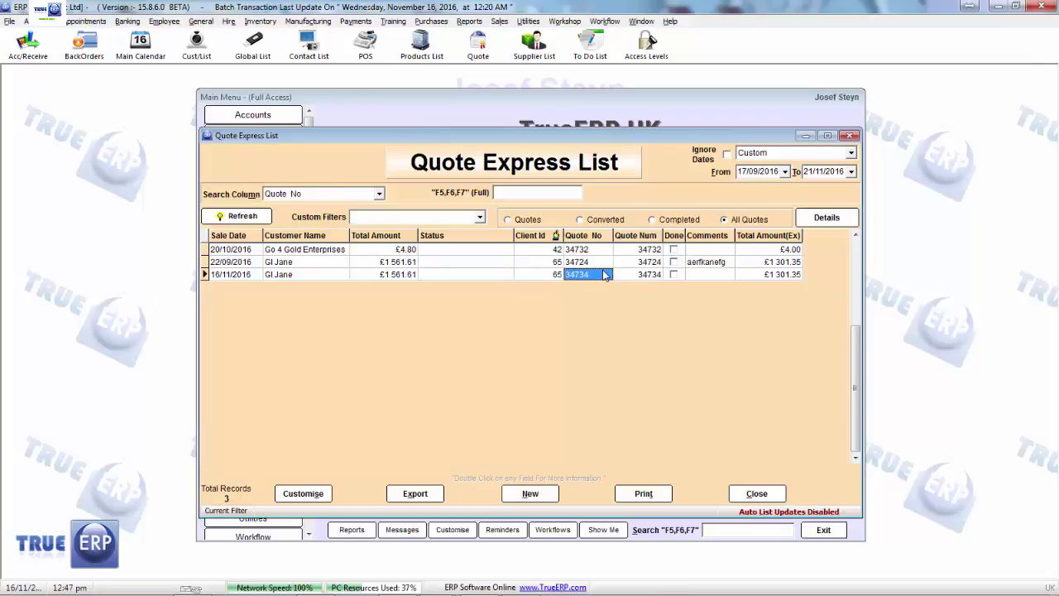
Open the quote dated 22/09/2016 from the list to view it, and close it without saving.
left_click(404, 263)
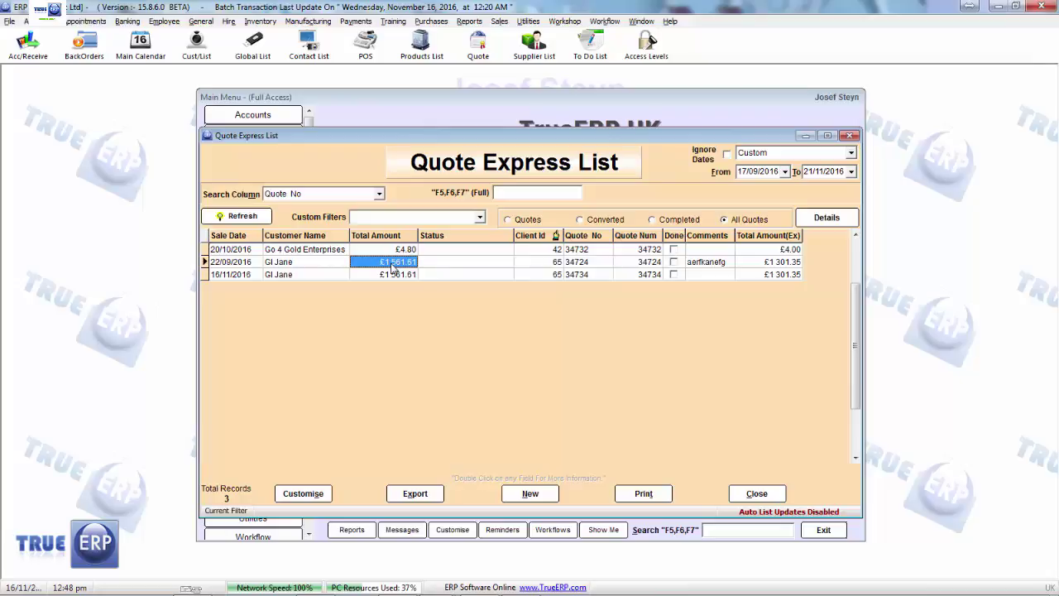
double_click(393, 266)
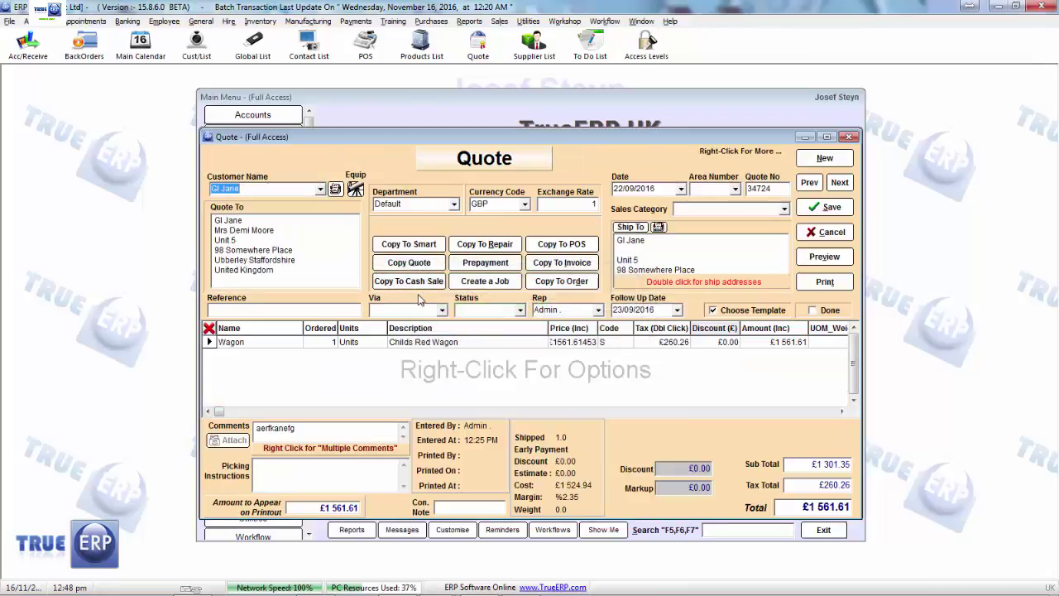
left_click(825, 232)
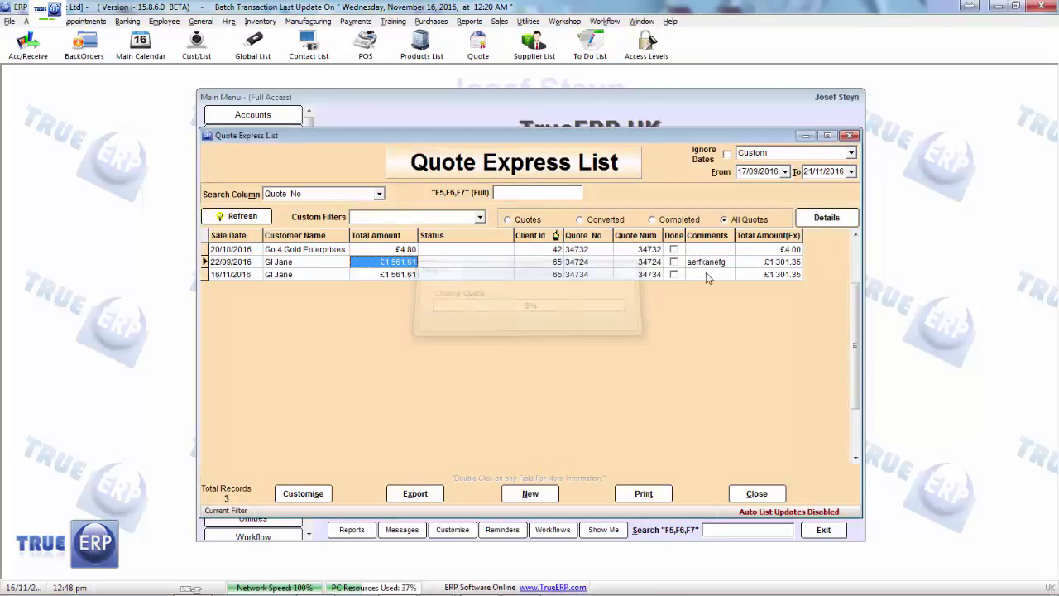
Open the quote dated 16/11/2016 from the list and add an empty product line below Wagon.
left_click(393, 276)
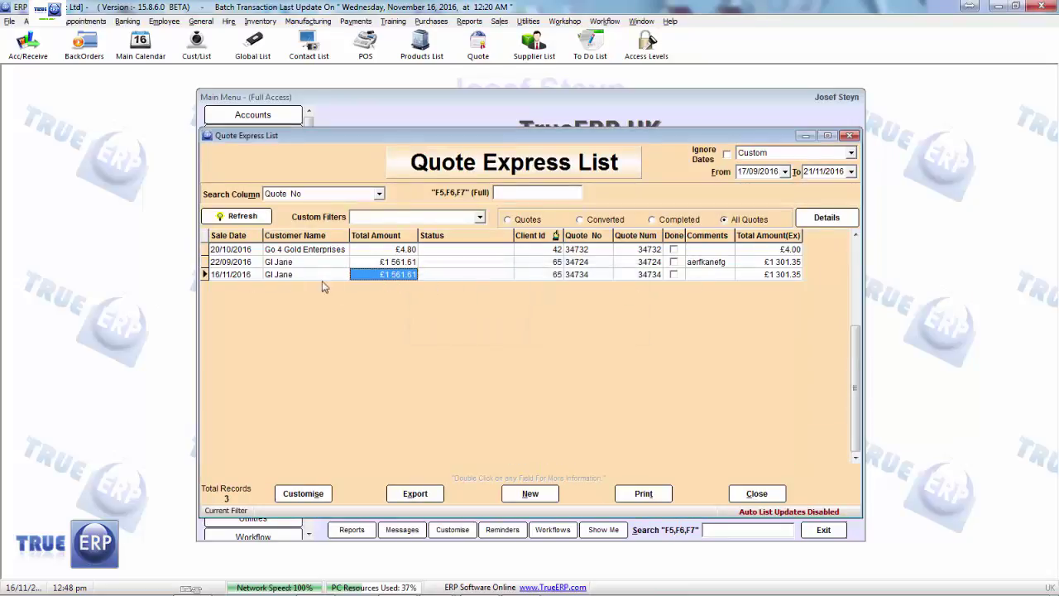
double_click(391, 276)
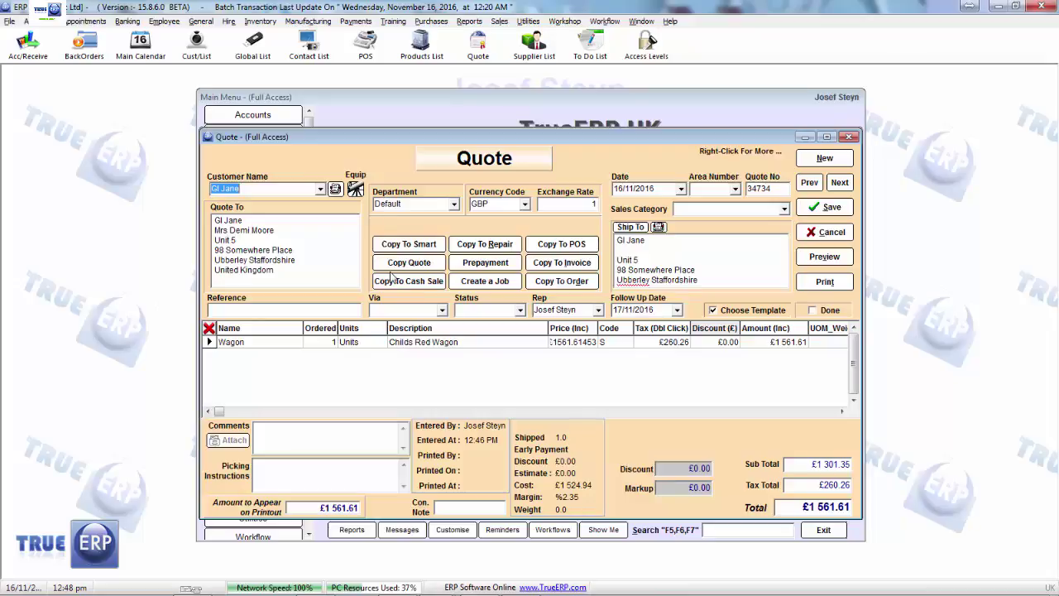
left_click(279, 342)
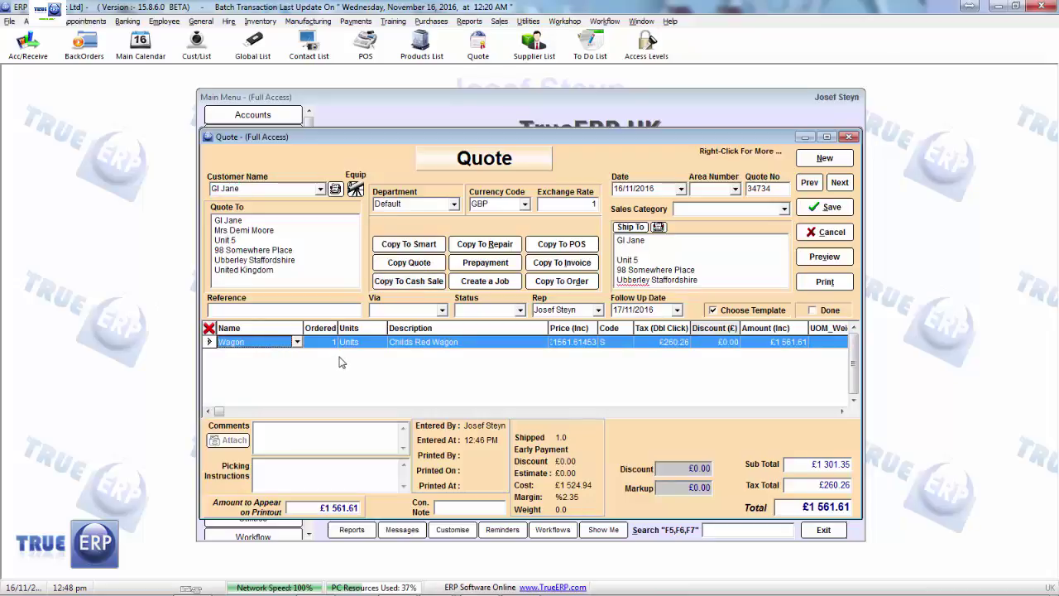
key("Down")
type("app")
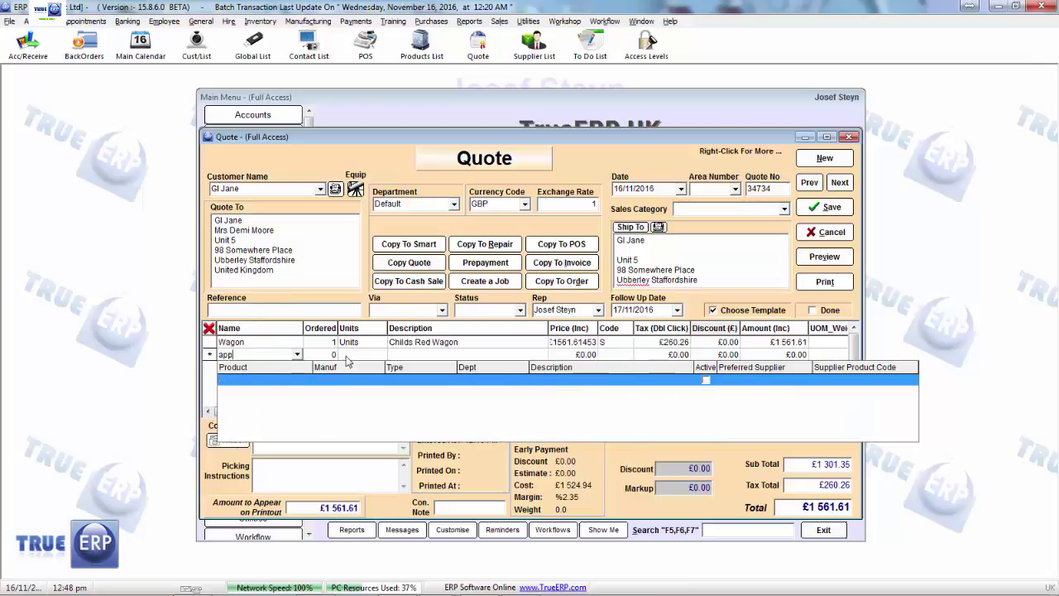
key("BackSpace")
key("BackSpace")
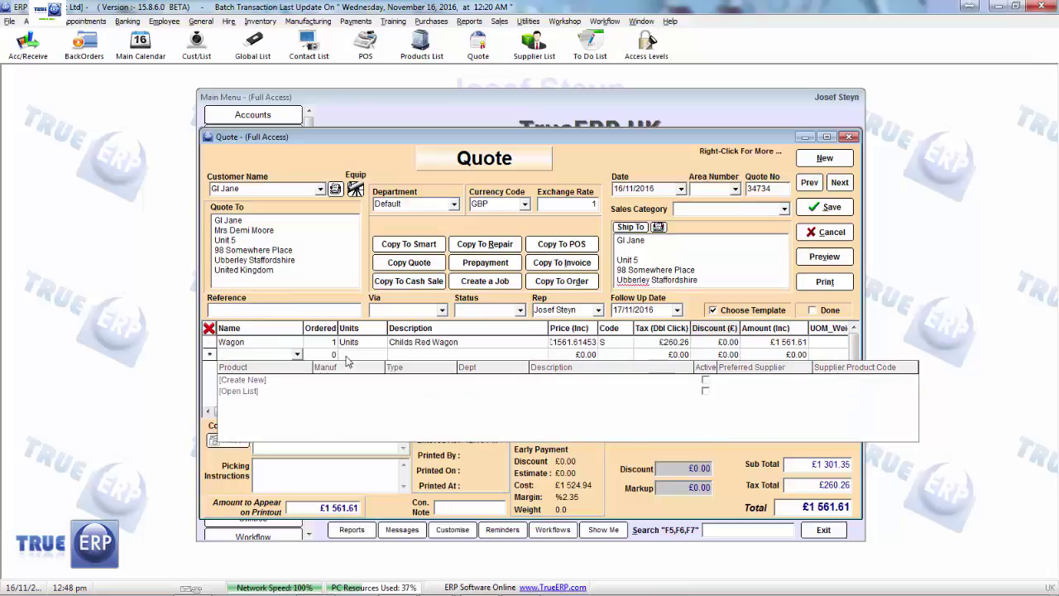
Choose 1WIRE from the full product list for the new line and set its ordered quantity to 2.
left_click(249, 391)
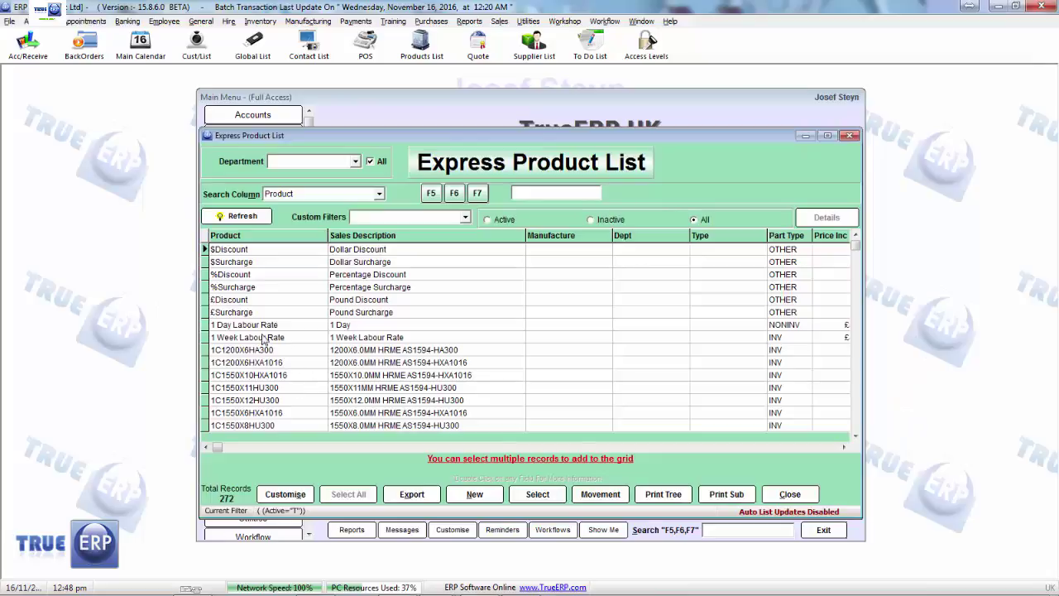
left_click(347, 338)
scroll(361, 355, "down", 8)
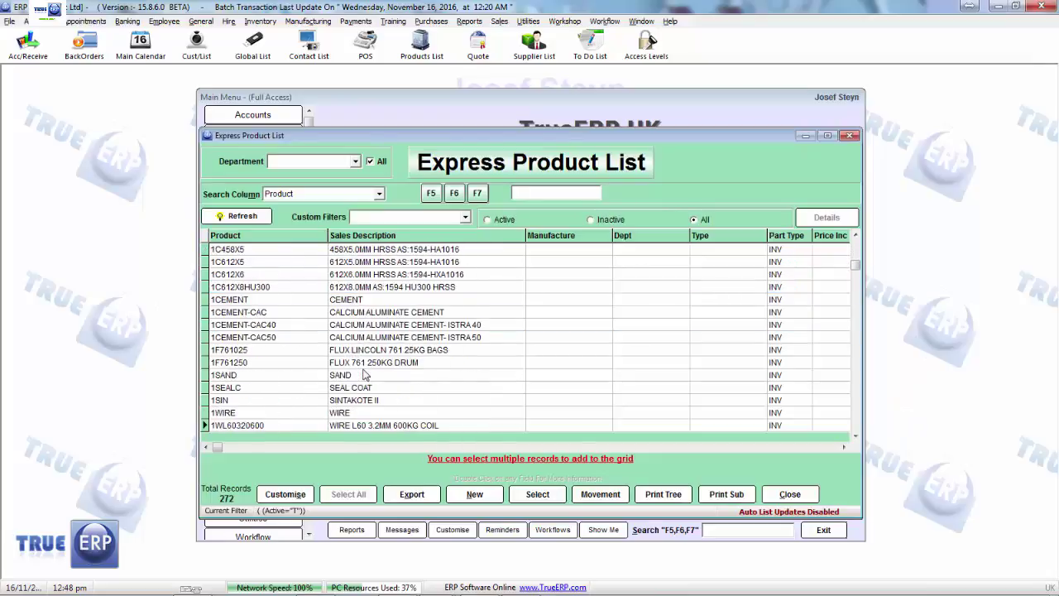
double_click(347, 338)
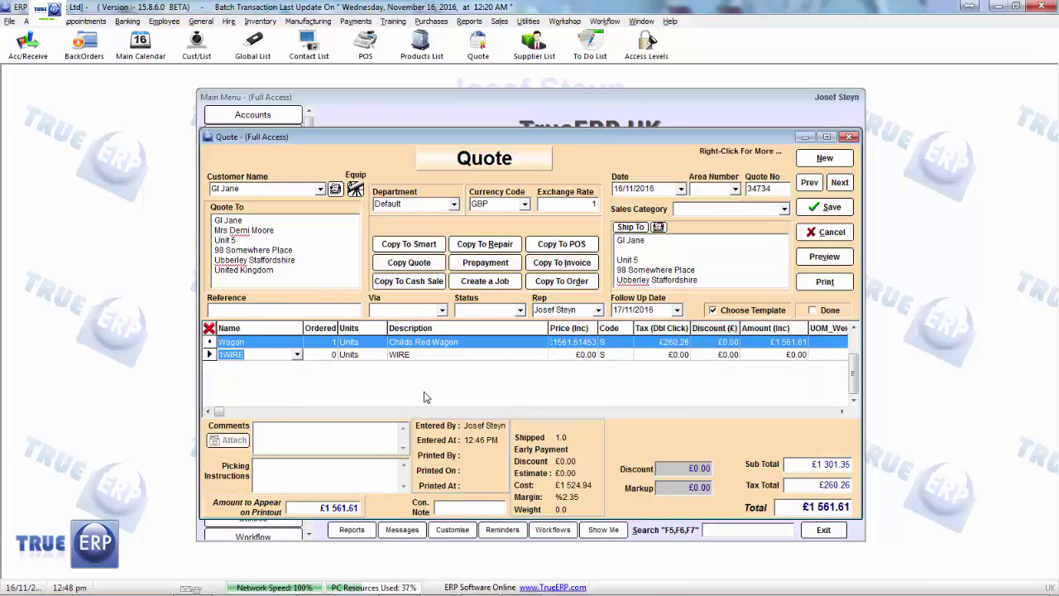
type("2")
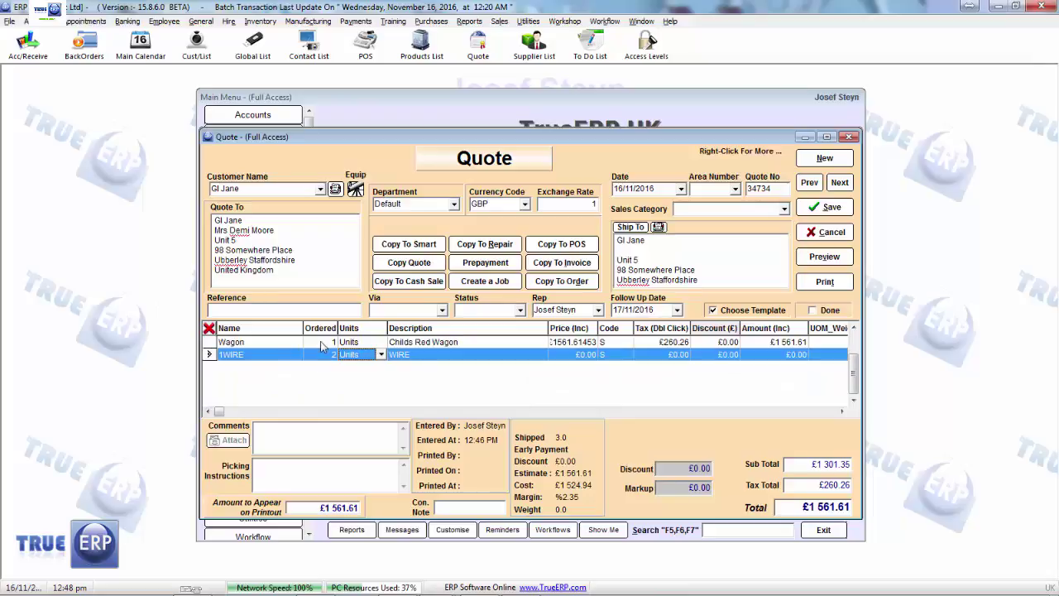
Set the ordered quantity of the Wagon line to 12.
left_click(323, 342)
type("12")
key("Tab")
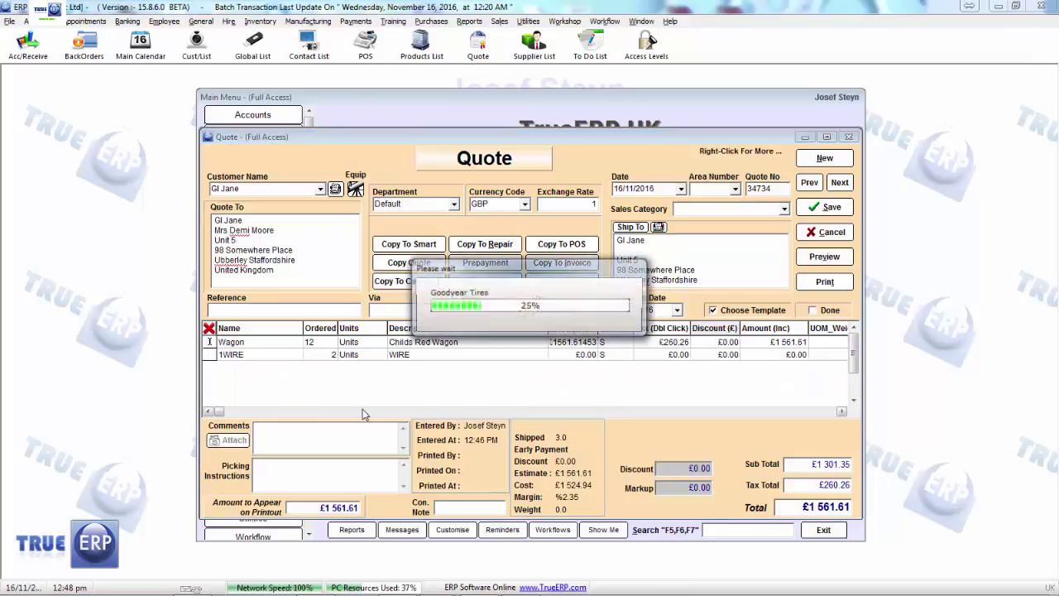
Close the quote without keeping its changes and close the Quote Express List.
left_click(567, 349)
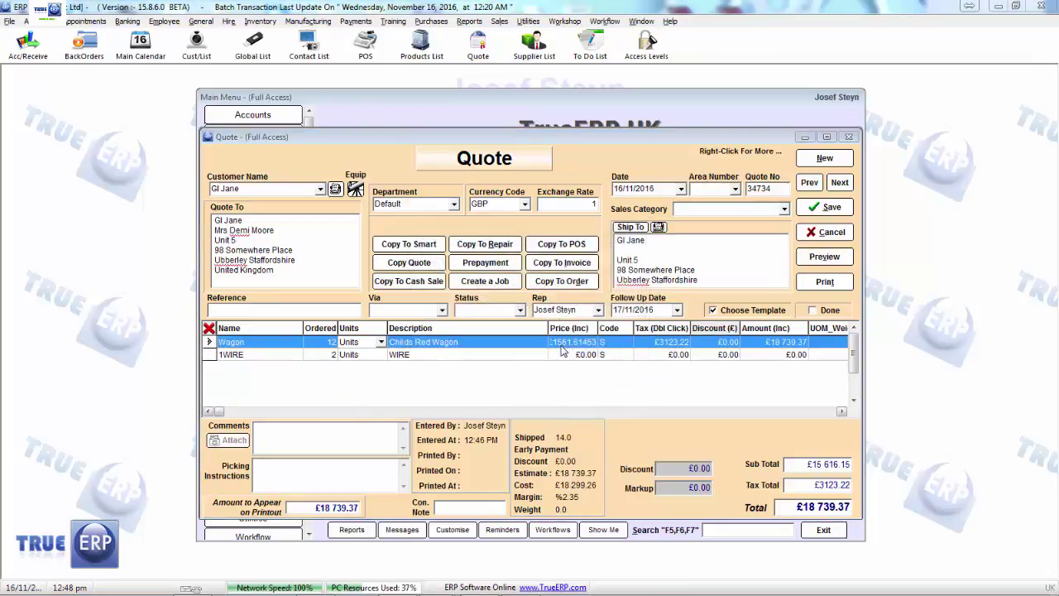
left_click(435, 357)
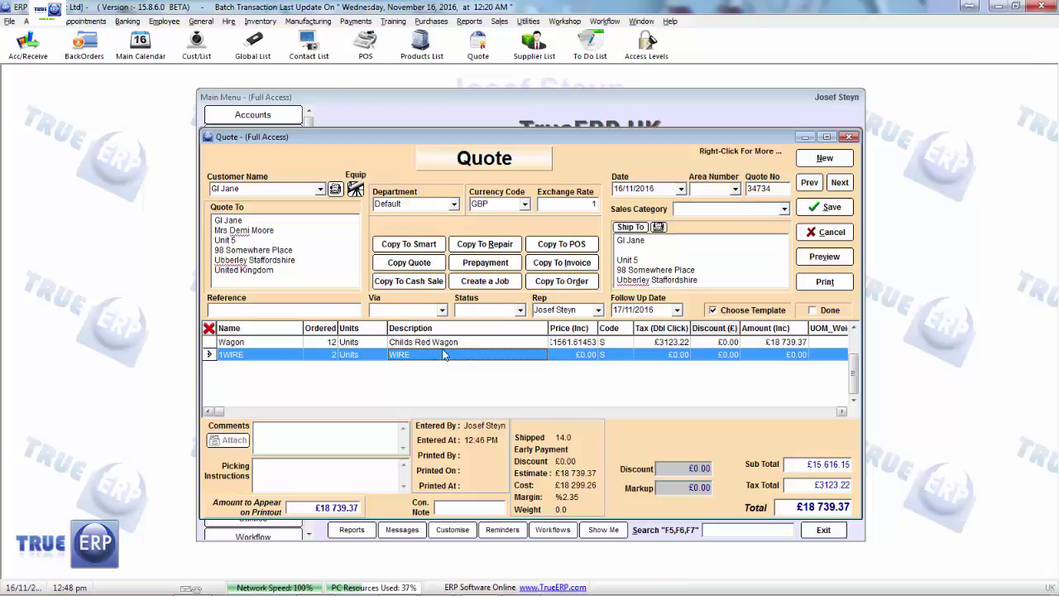
left_click(823, 232)
left_click(569, 334)
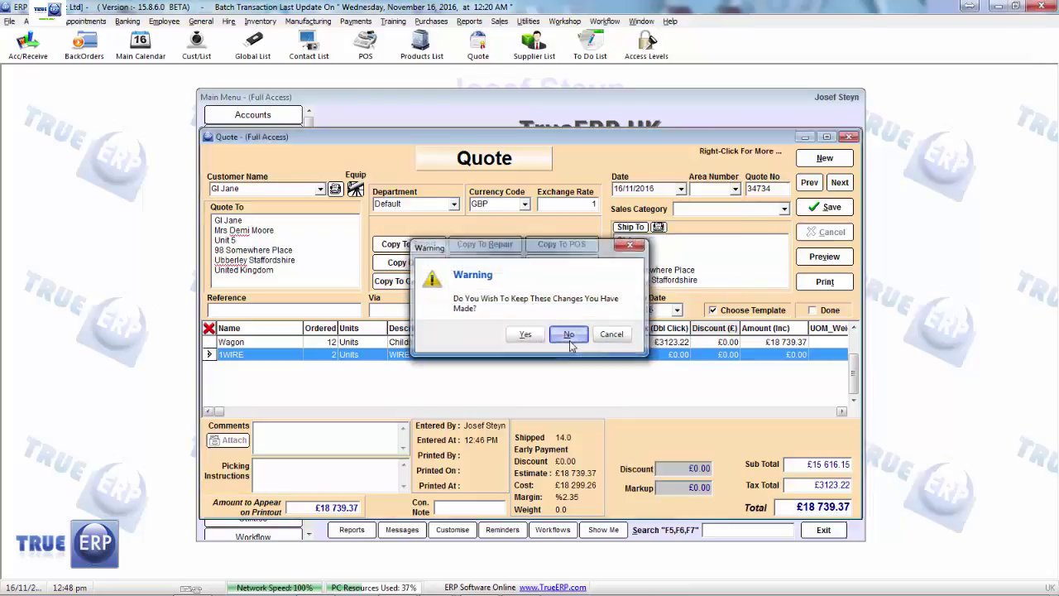
left_click(750, 495)
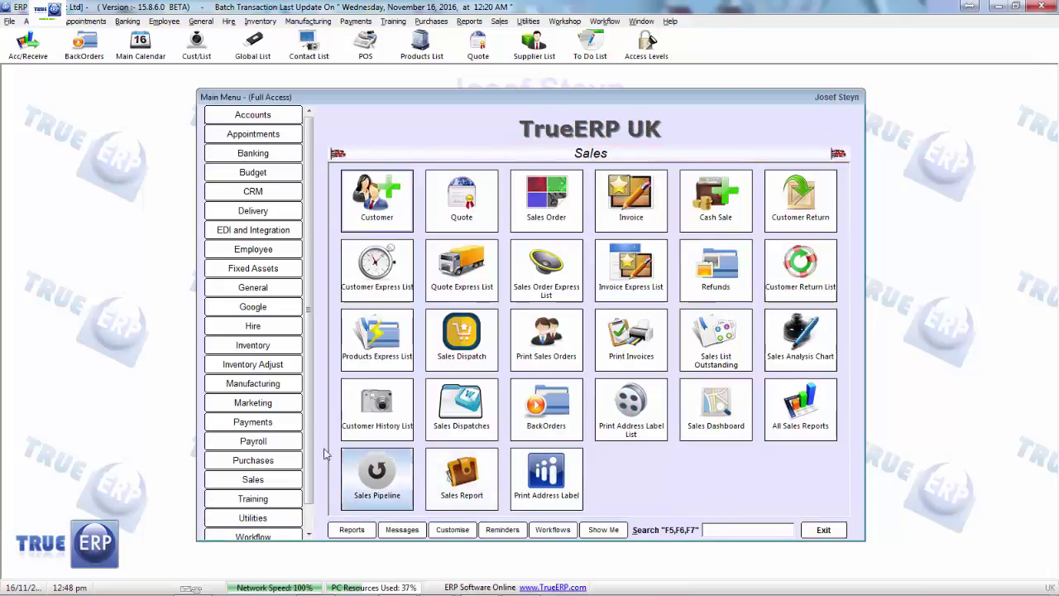
Open the main menu customisation and delete all of the existing menu pages.
scroll(314, 267, "down", 1)
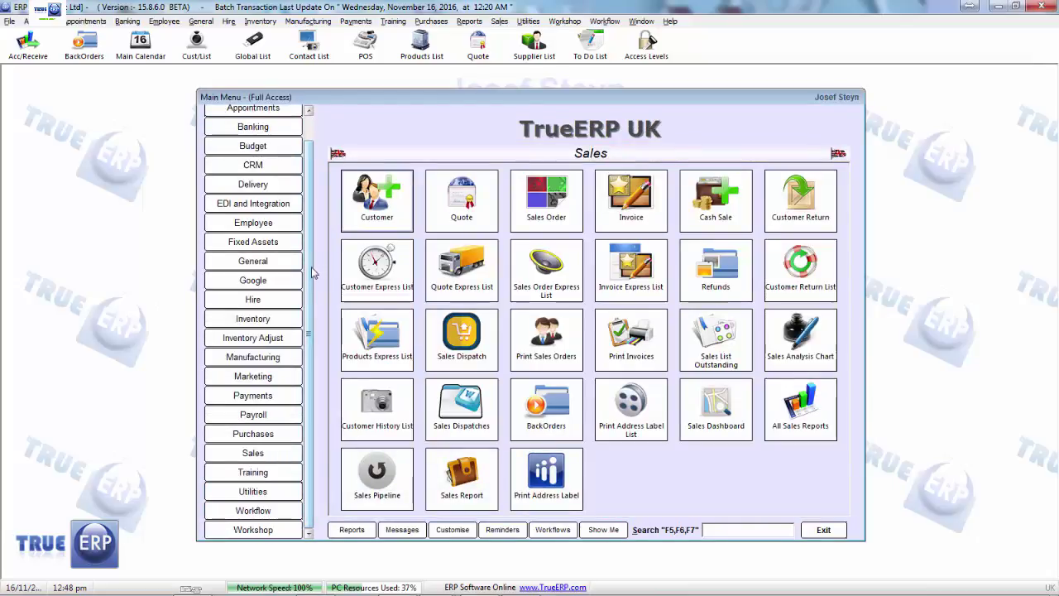
scroll(308, 224, "up", 1)
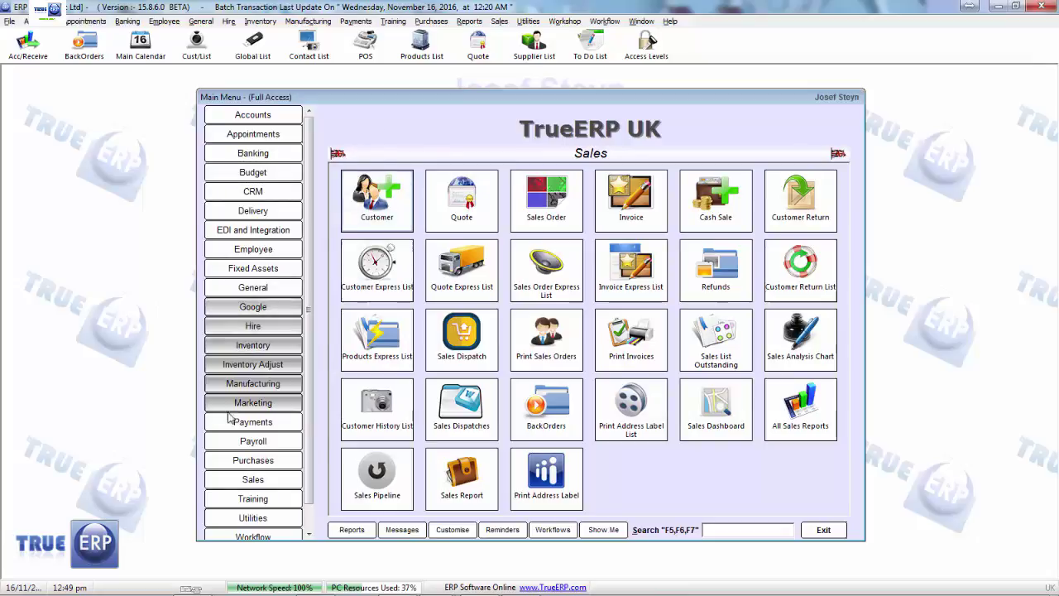
left_click(454, 534)
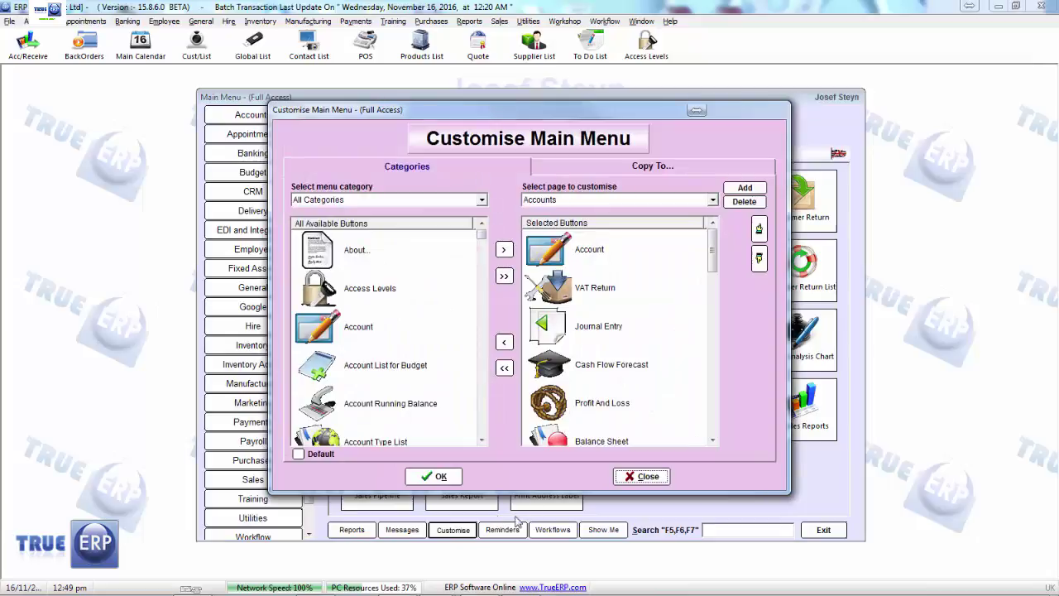
left_click(750, 203)
key("Return")
key("Return")
key("Return")
key("Return")
key("Return")
key("Return")
key("Return")
key("Return")
key("Return")
key("Return")
key("Return")
key("Return")
key("Return")
key("Return")
key("Return")
key("Return")
key("Return")
key("Return")
key("Return")
key("Return")
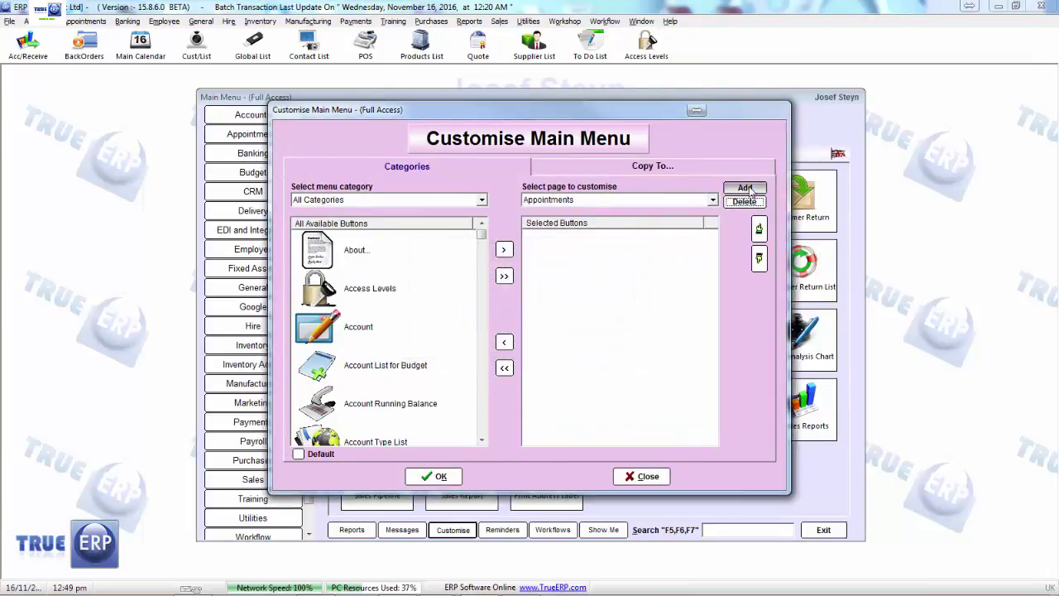
Add a menu page named Sales containing only the Access Levels button, and apply the customisation to the main menu.
left_click(745, 188)
type("Sales")
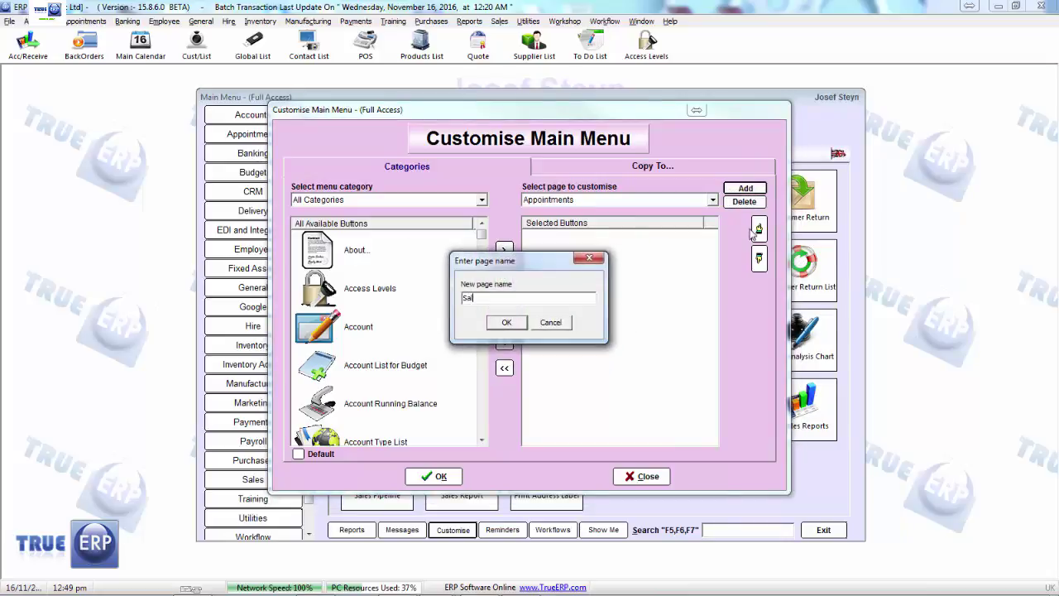
left_click(507, 322)
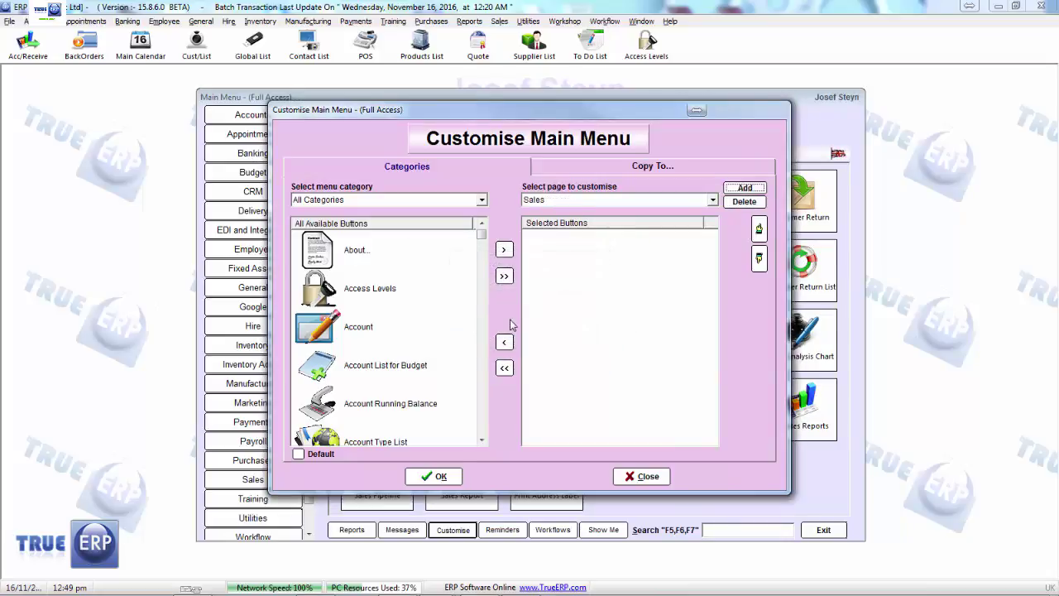
left_click(432, 476)
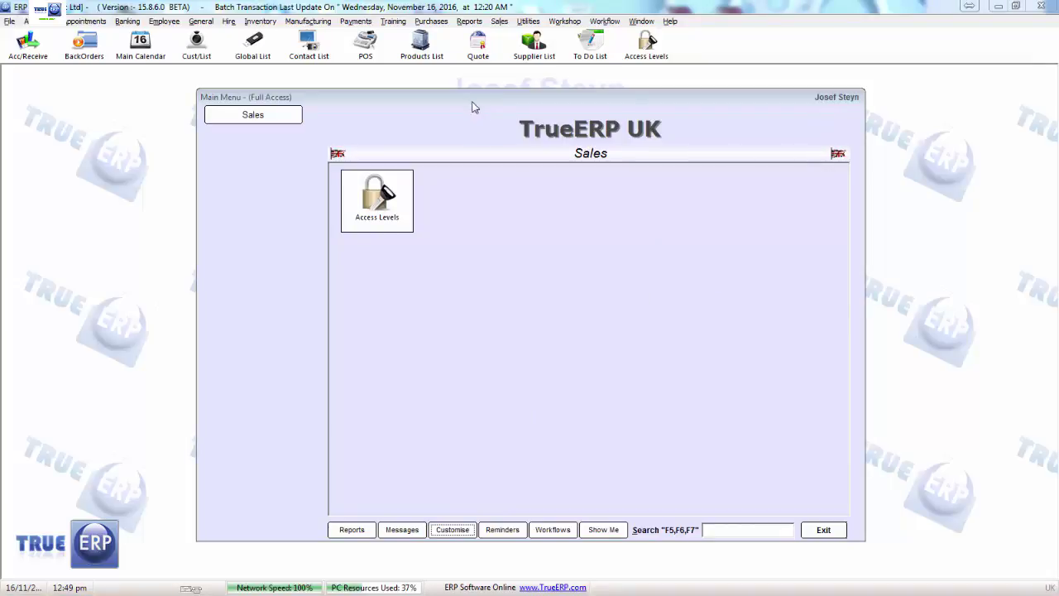
left_click_drag(472, 103, 464, 95)
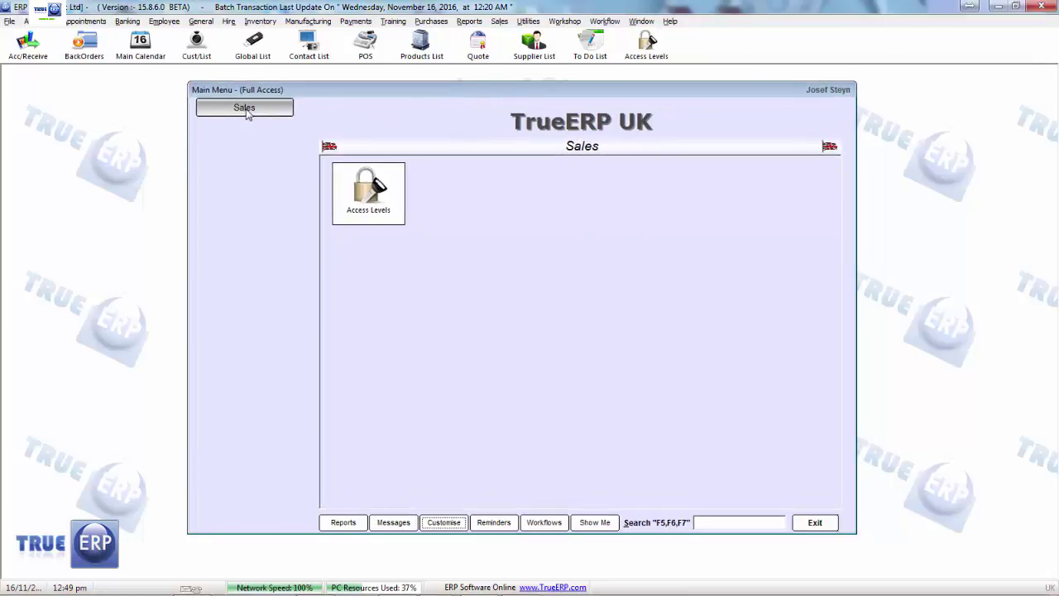
In Access Levels, try several levels for "Allow to 'Approve' Invoice", return it to Full with Delete, and close the form.
left_click(380, 189)
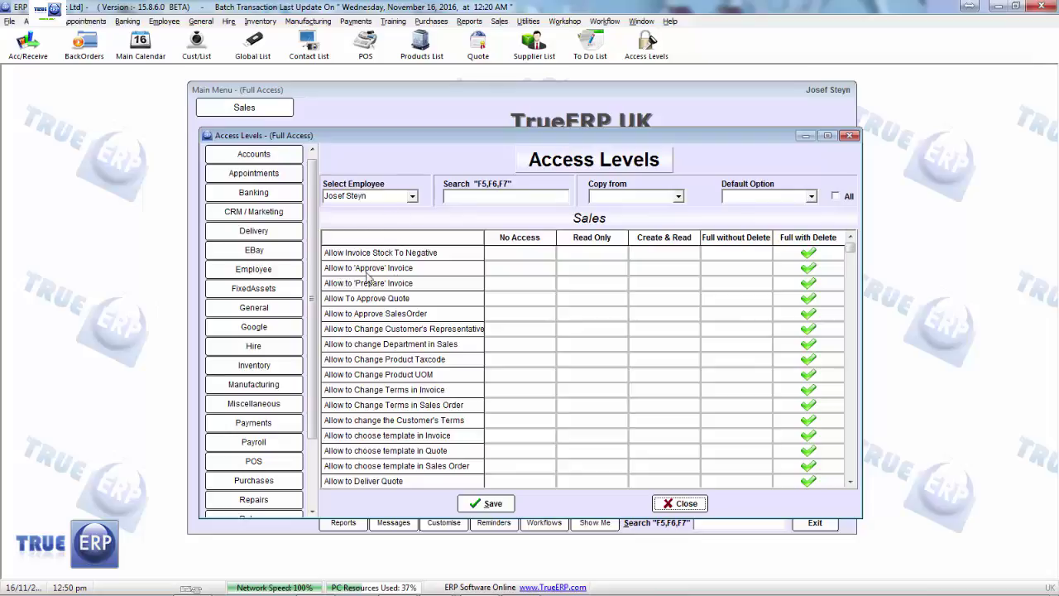
left_click(515, 272)
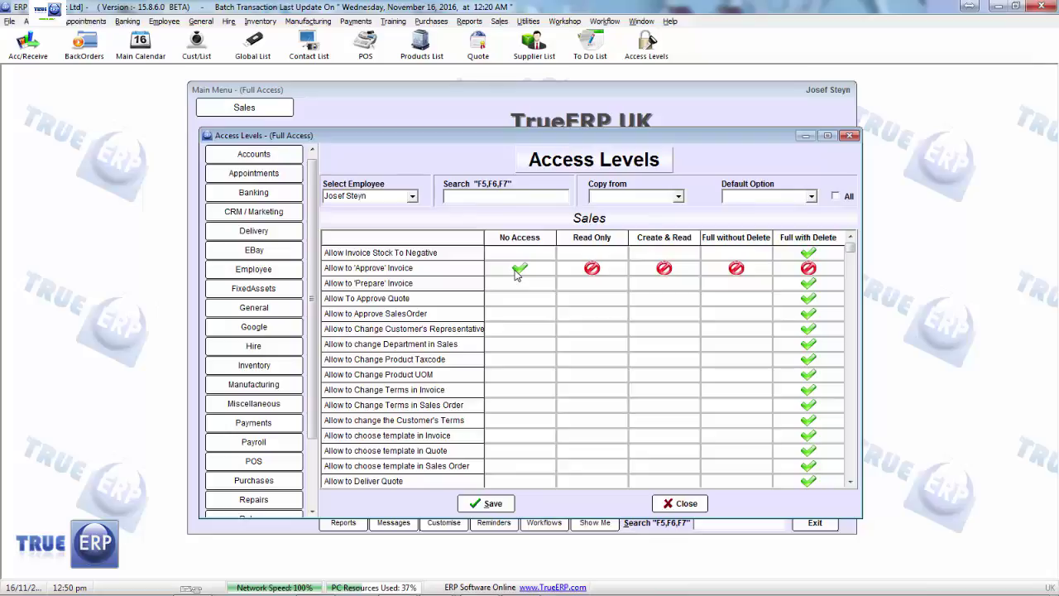
left_click(591, 269)
left_click(668, 274)
left_click(808, 267)
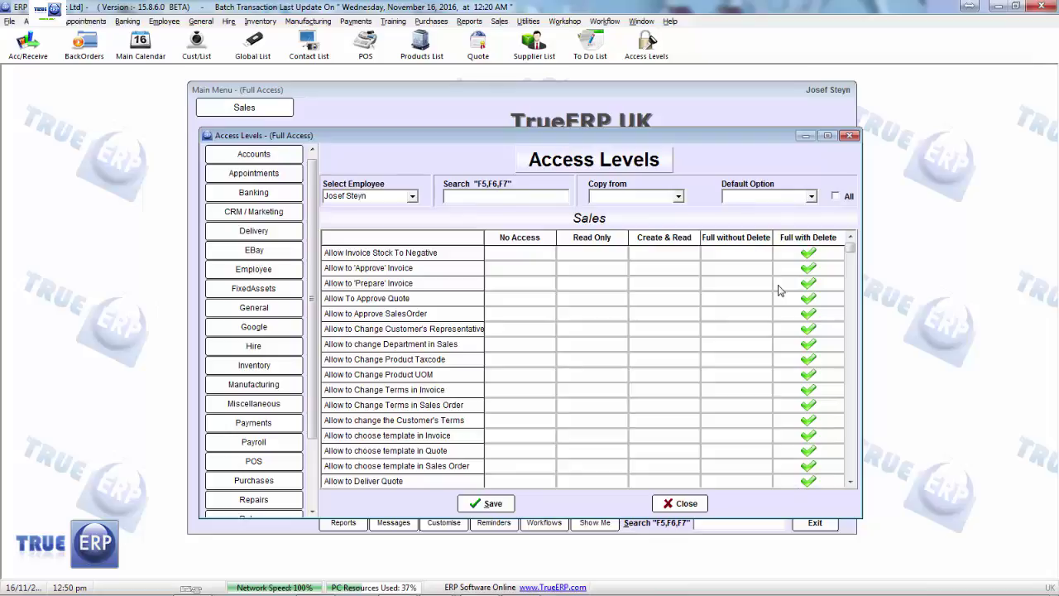
left_click(652, 271)
left_click(809, 270)
left_click(686, 503)
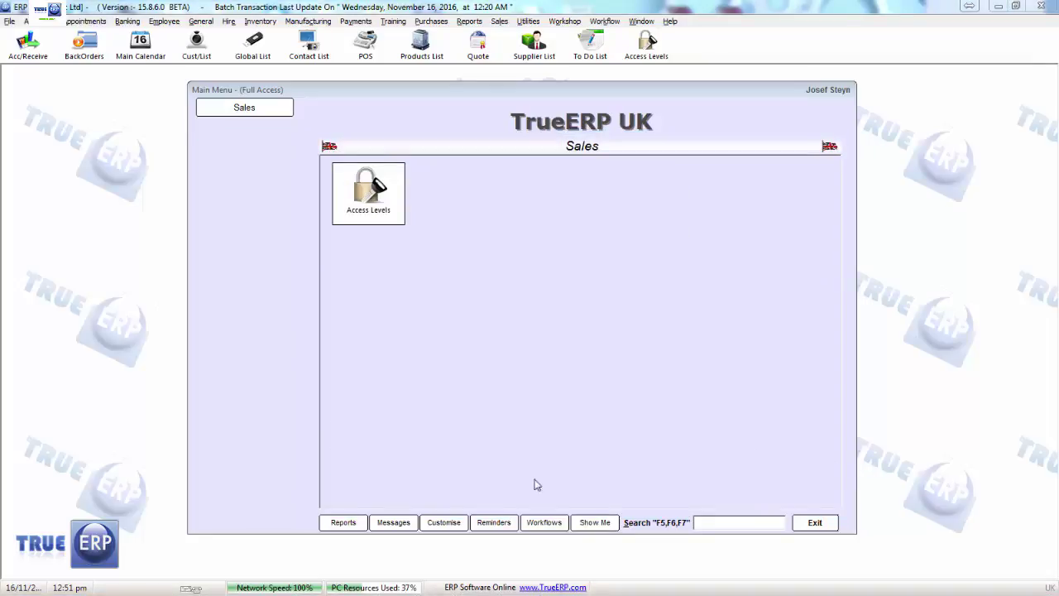
Restore the full set of module pages and buttons through the main menu customisation.
left_click(445, 523)
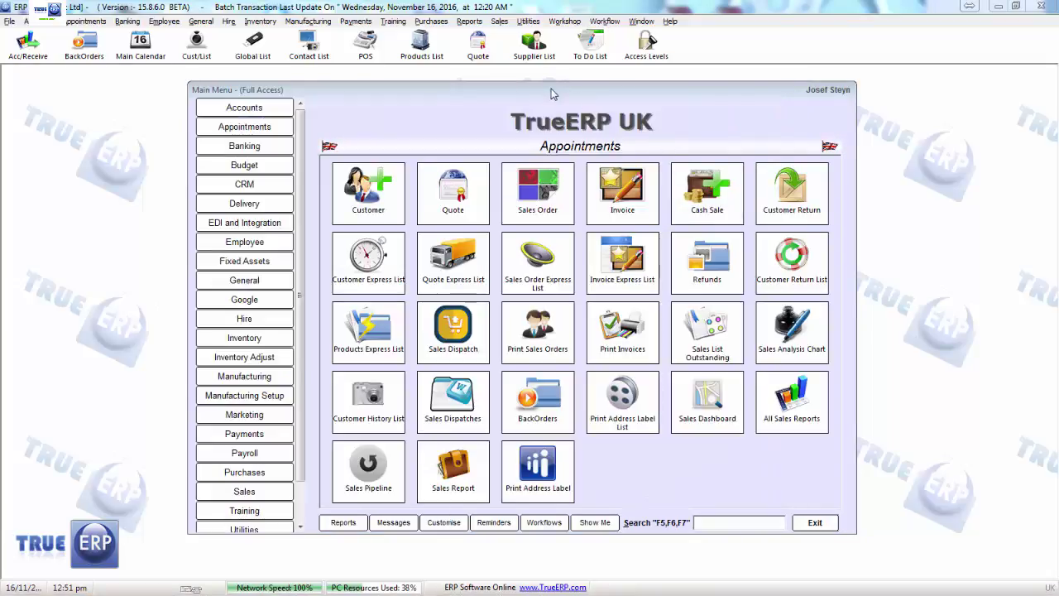
left_click_drag(551, 88, 536, 89)
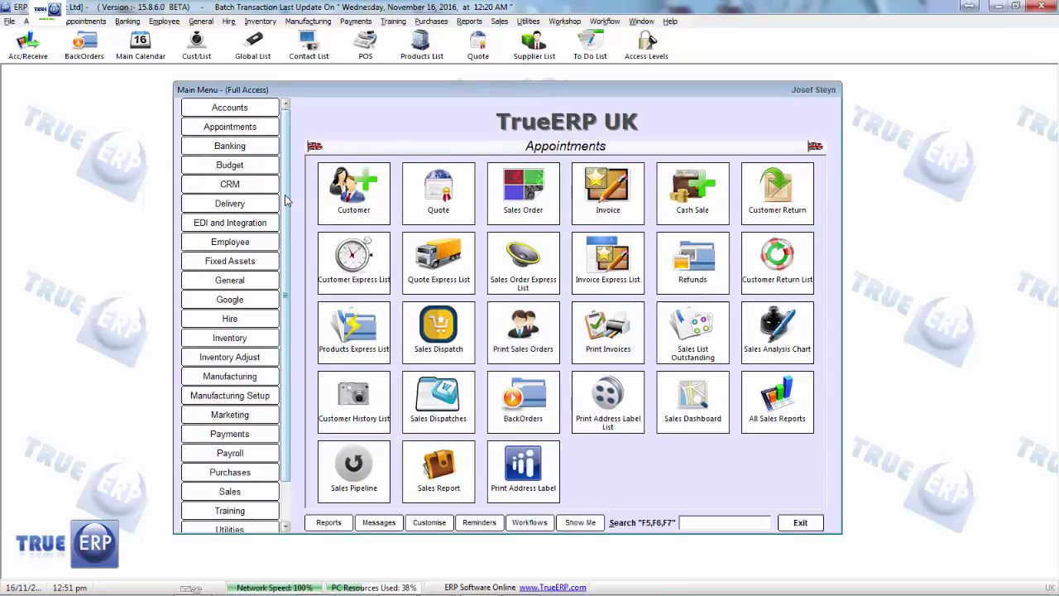
Open the Products Express List from the Inventory page, narrow its Sales Description column and sort the products by it.
left_click(231, 341)
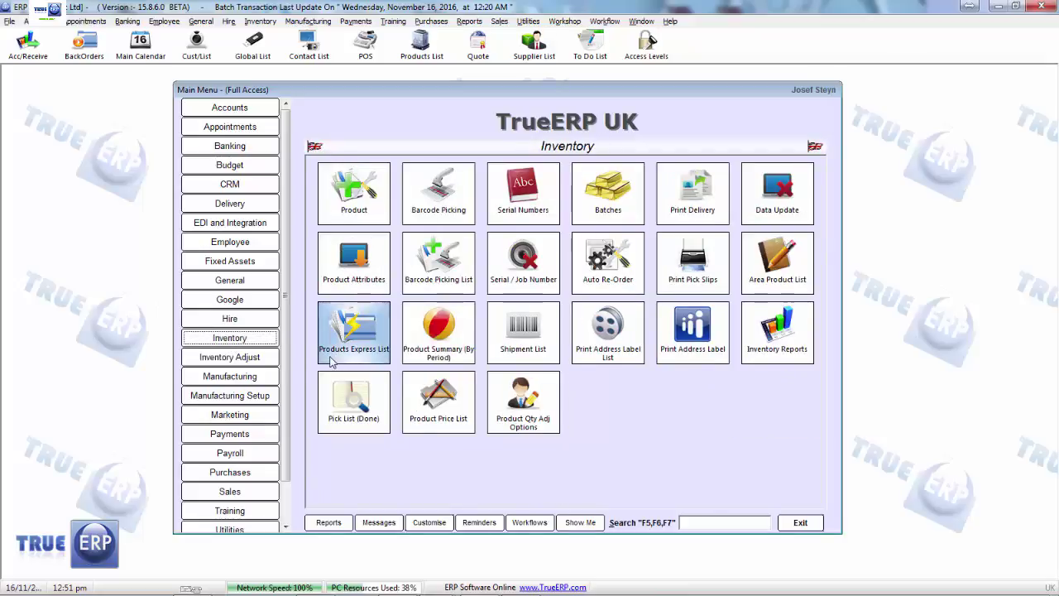
left_click(331, 360)
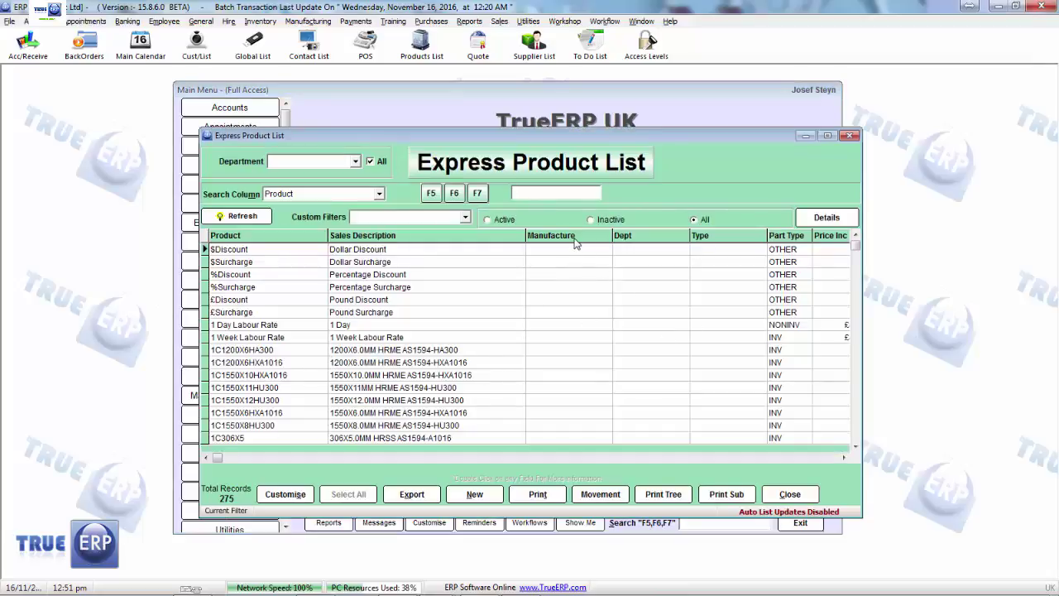
left_click_drag(577, 240, 459, 256)
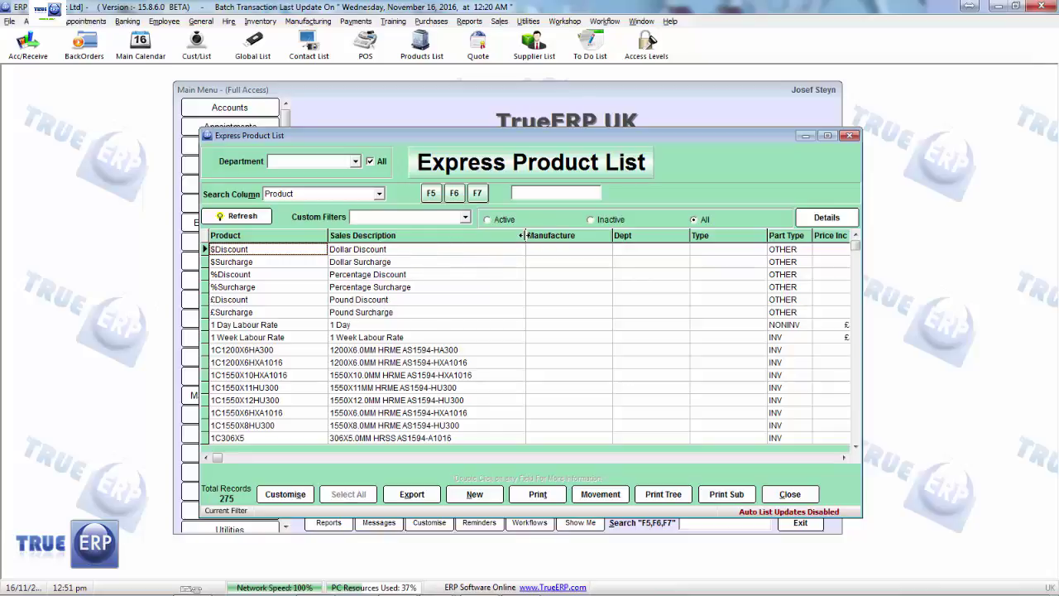
left_click_drag(527, 236, 437, 236)
left_click(408, 240)
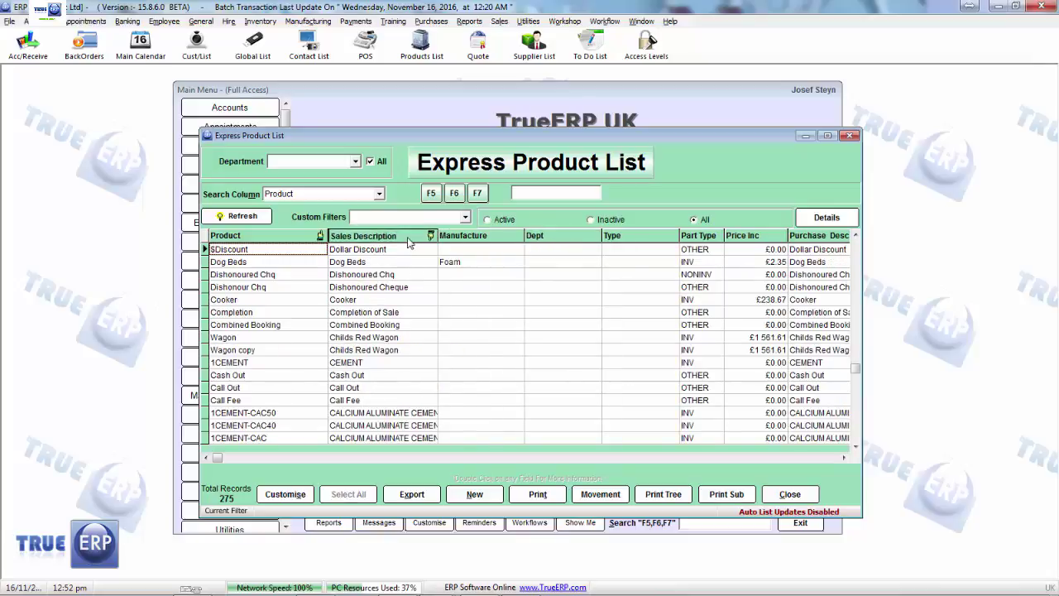
left_click(408, 240)
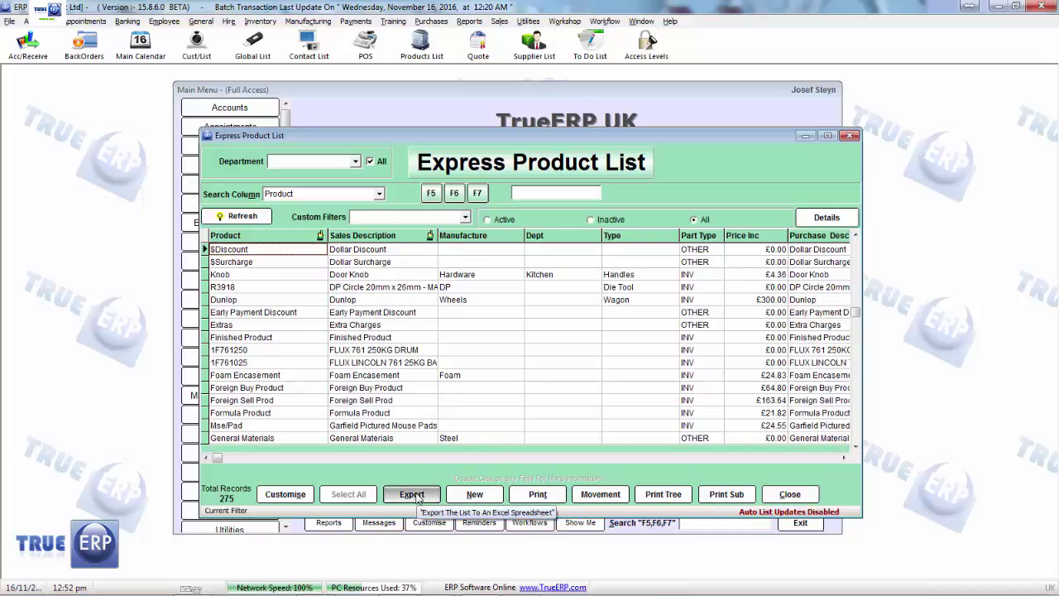
Show the detailed Product List, view its supplier, price and stock value columns, and close it.
left_click(817, 219)
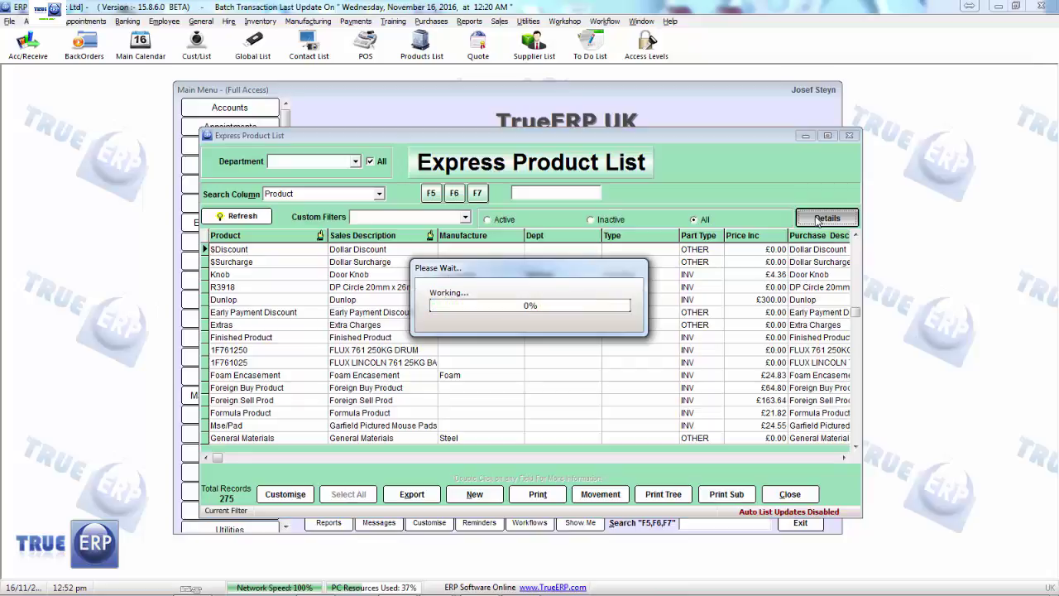
left_click(843, 456)
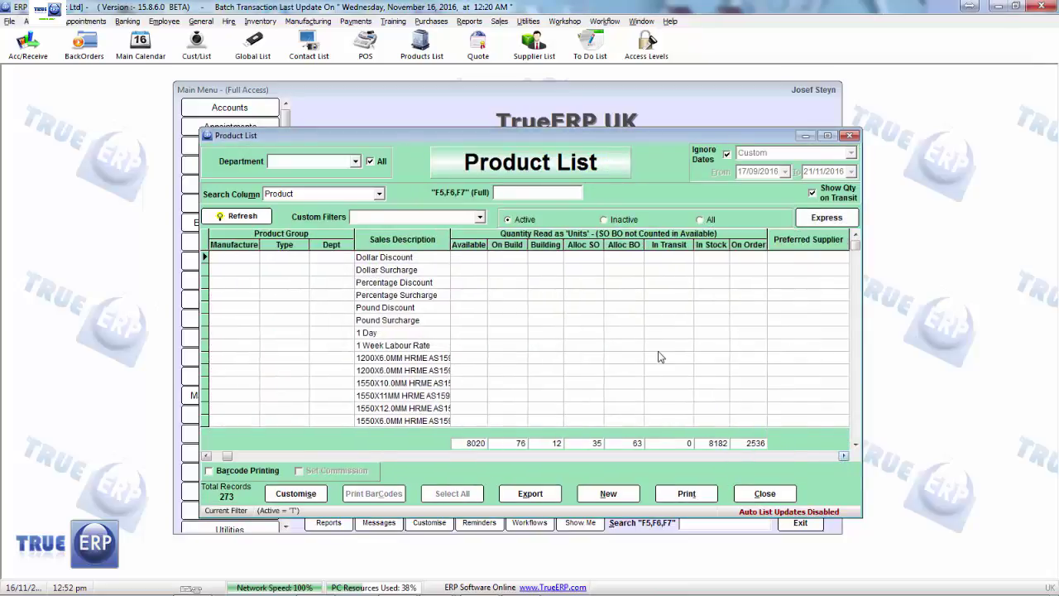
left_click_drag(846, 457, 846, 457)
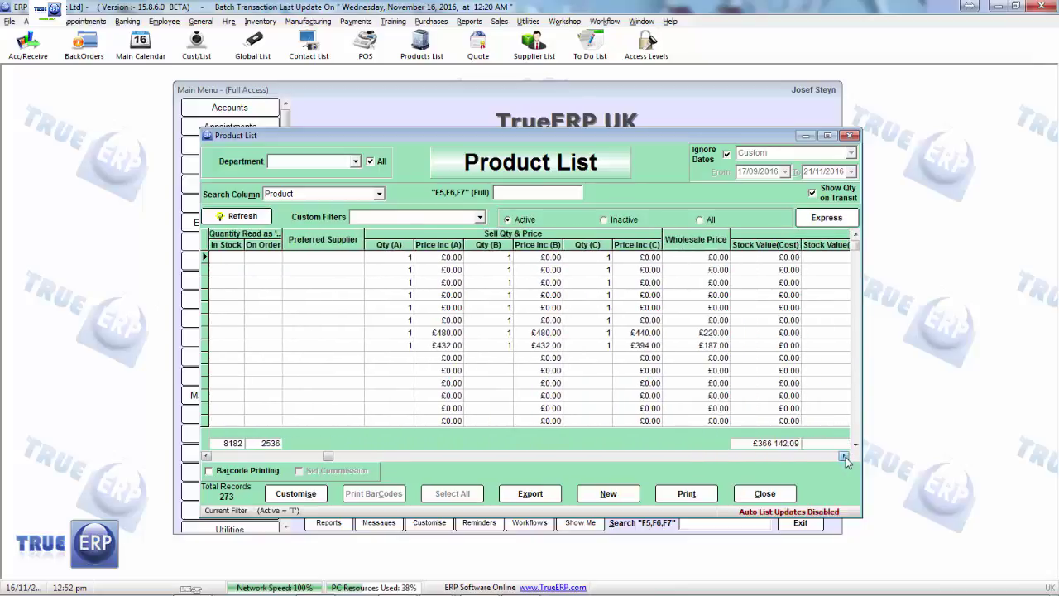
left_click(765, 493)
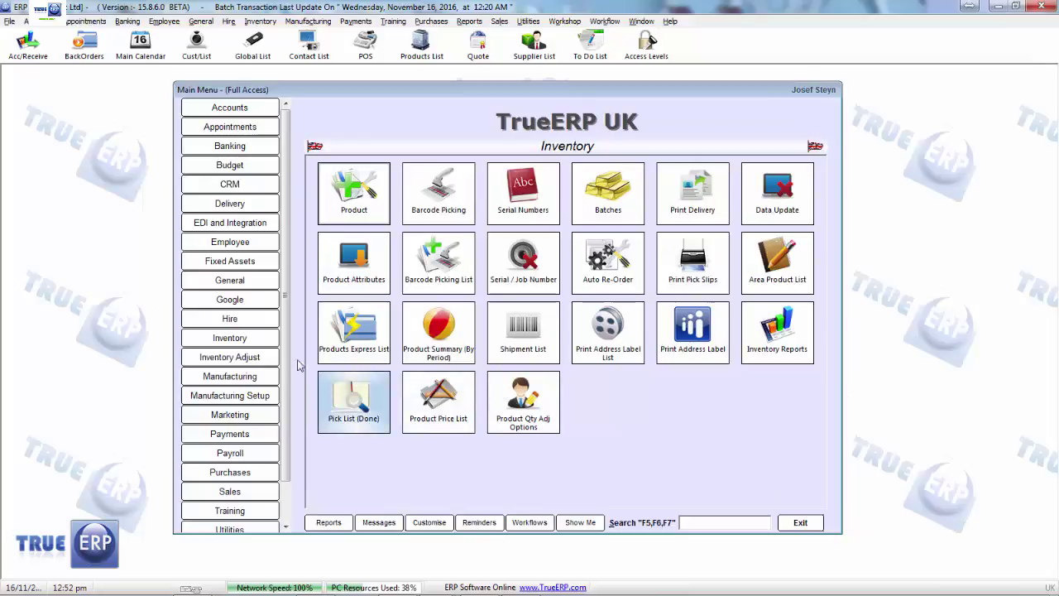
Open the ATO lead from the Lead List on the Marketing page.
left_click(252, 415)
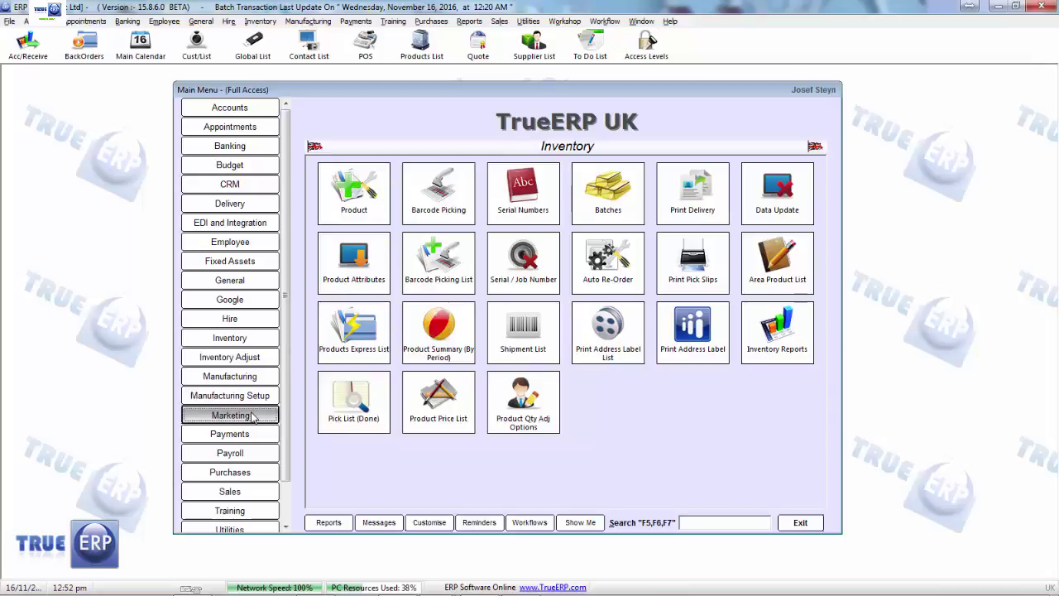
left_click(252, 416)
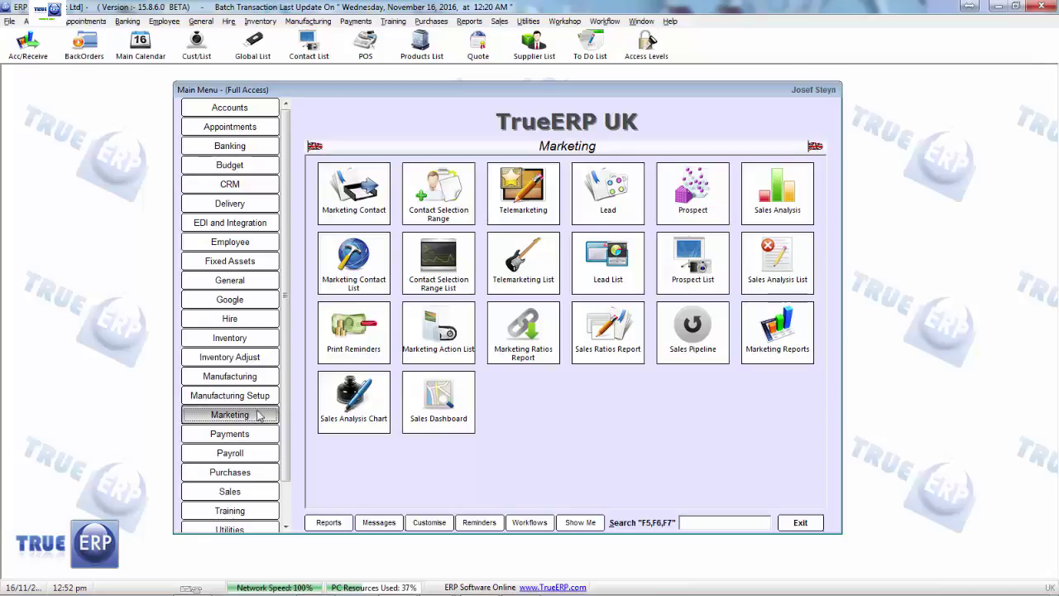
left_click(611, 268)
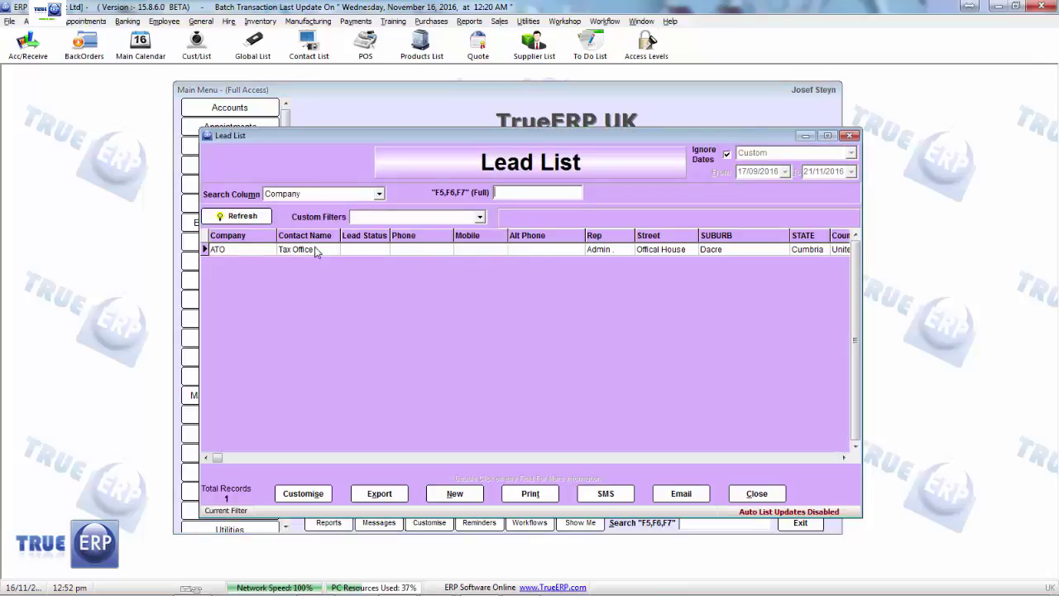
double_click(315, 250)
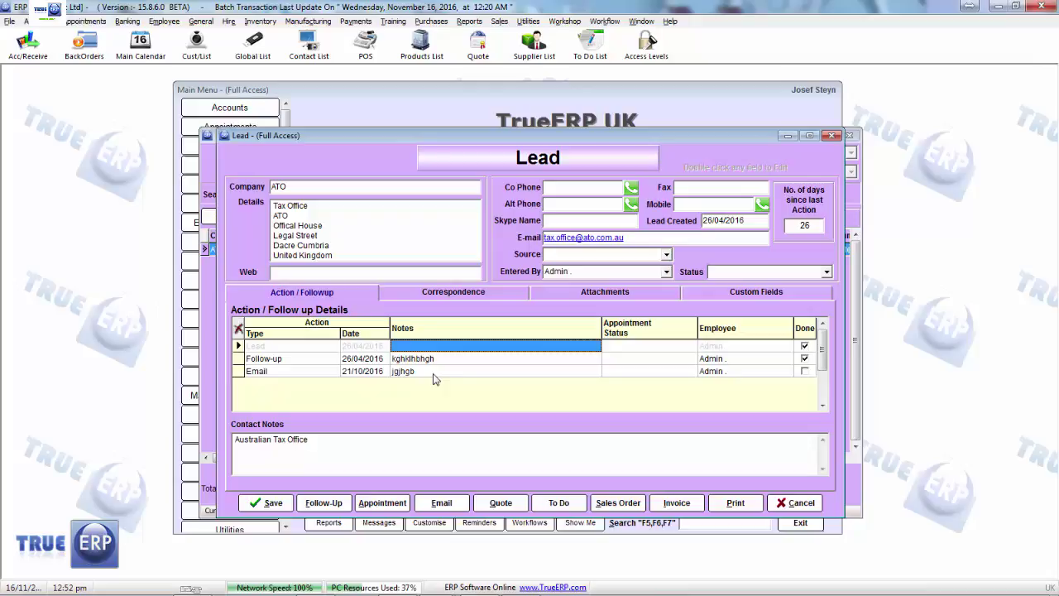
Mark the lead's Email action dated 21/10/2016 as done and set the new follow-up action's date to 17/11/2016.
left_click(433, 374)
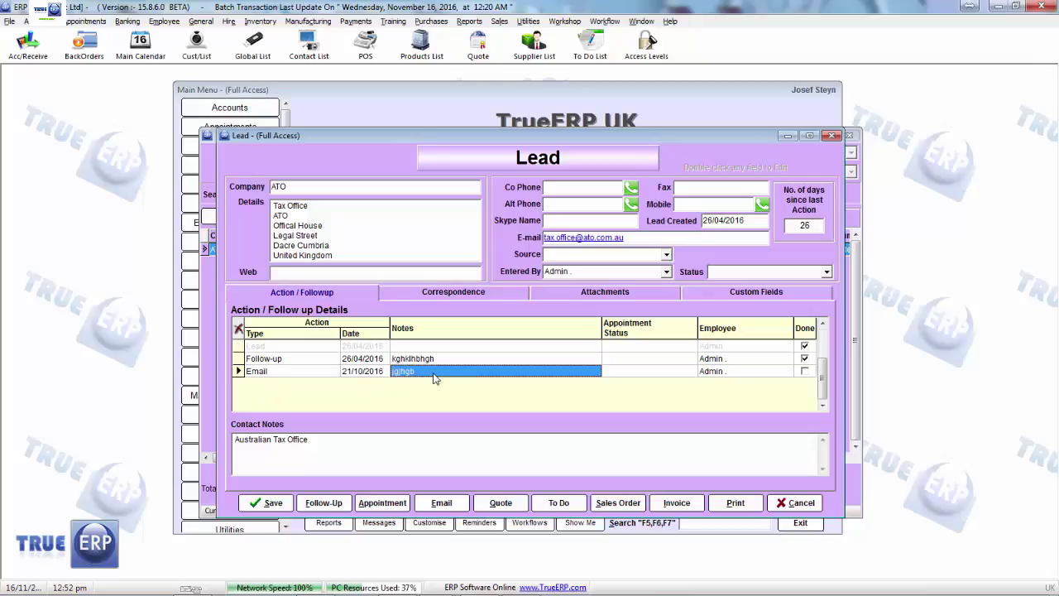
key("Tab")
key("Tab")
key("Tab")
left_click(385, 384)
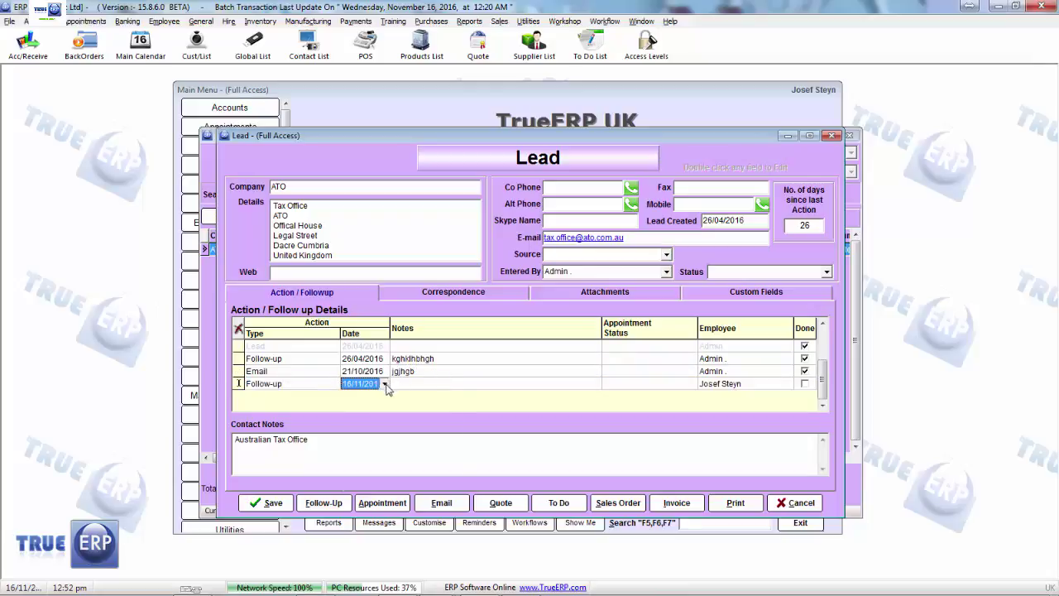
left_click(385, 384)
left_click(417, 450)
Add the note "call after lunch" to the lead's follow-up action dated 17/11/2016.
left_click(437, 387)
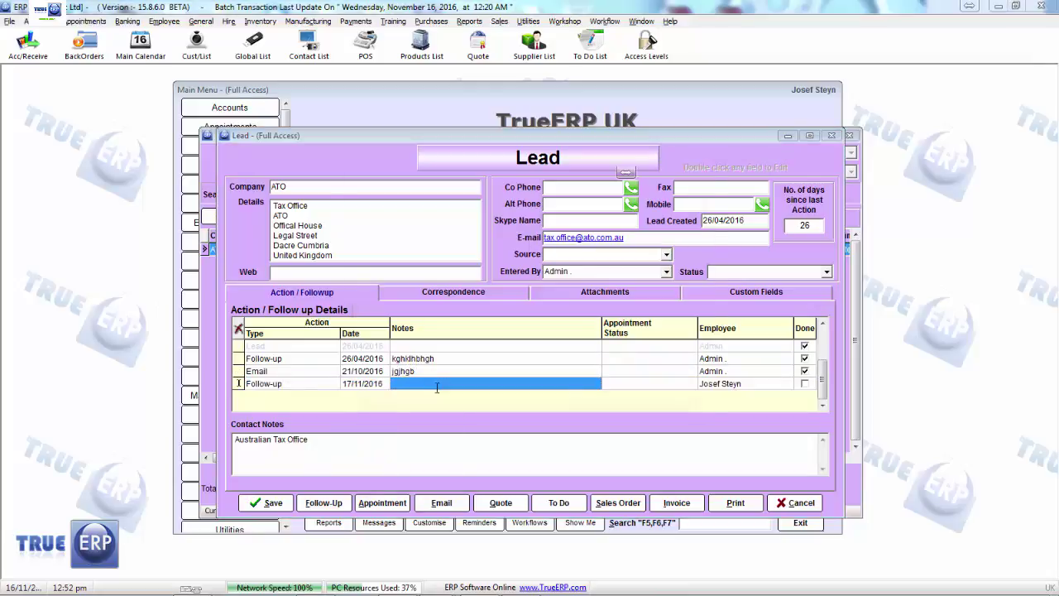
left_click(437, 388)
type("call; ")
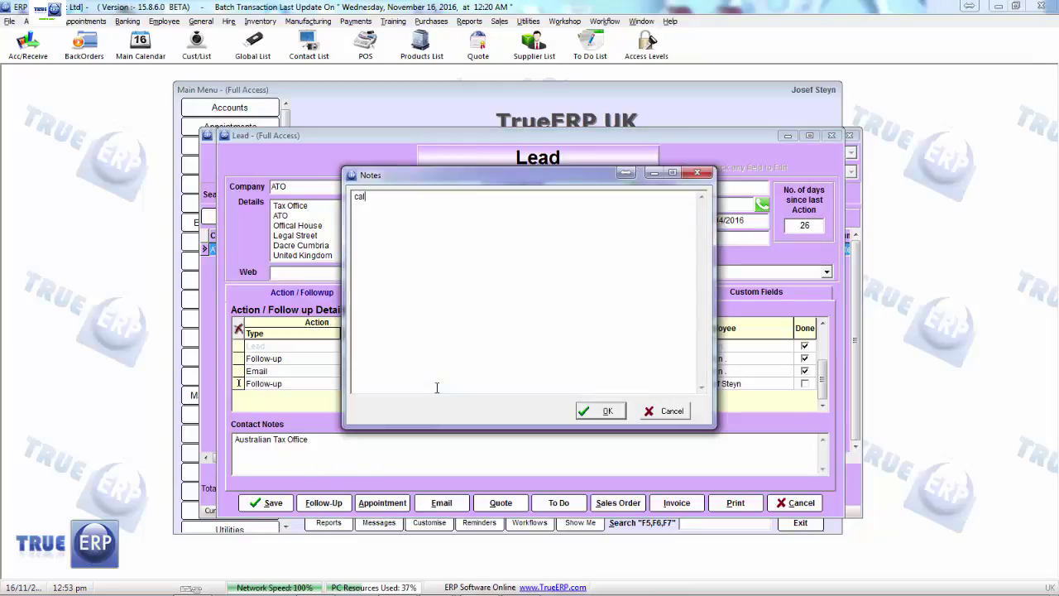
type(" after lunch")
left_click(612, 411)
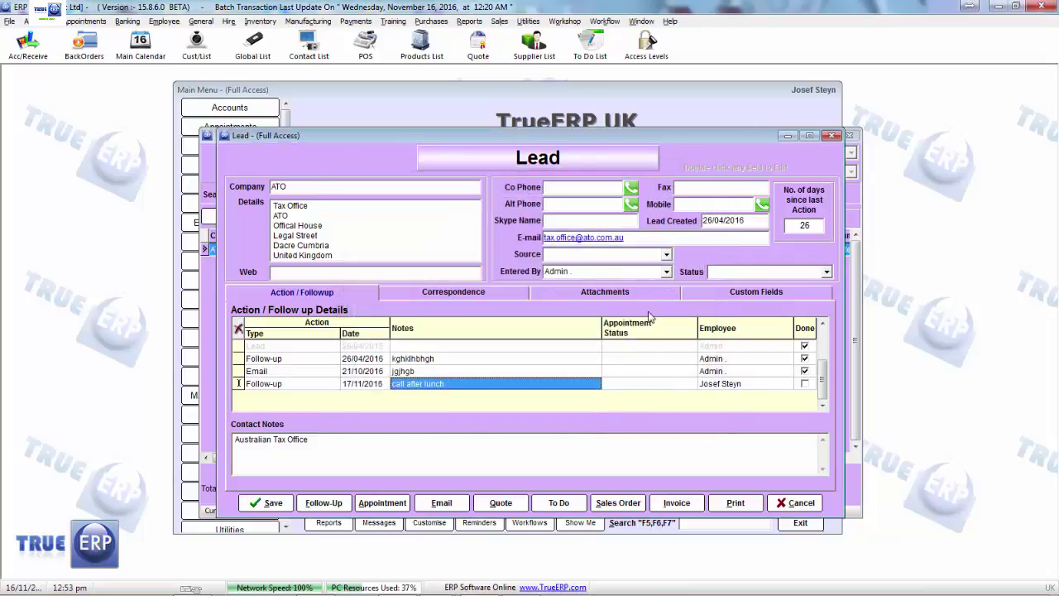
Set the lead's Entered By to the employee assigned to the new follow-up, save the lead and close the Lead List.
left_click(666, 272)
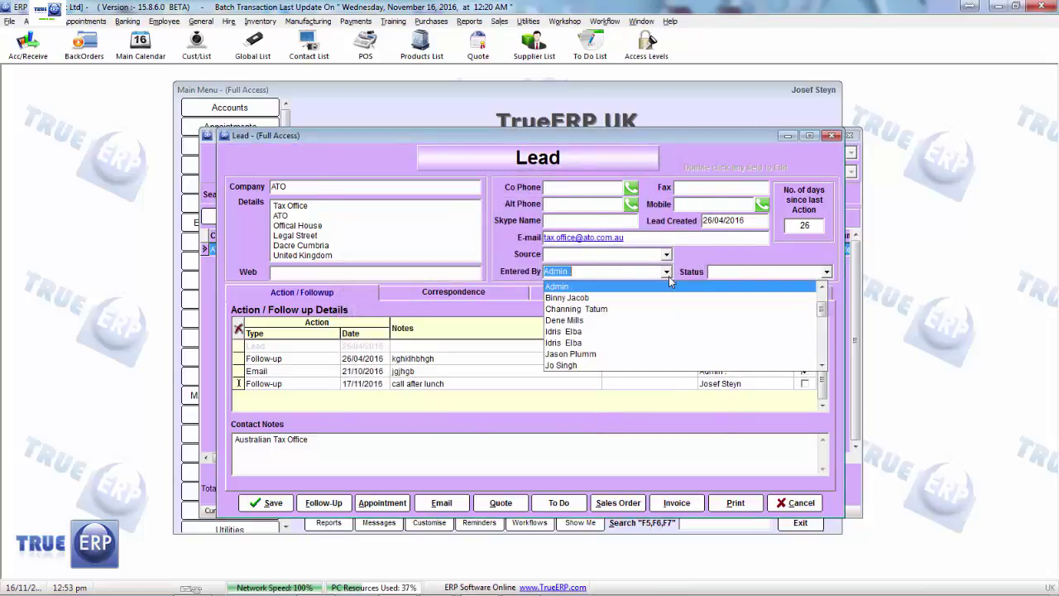
scroll(568, 359, "down", 3)
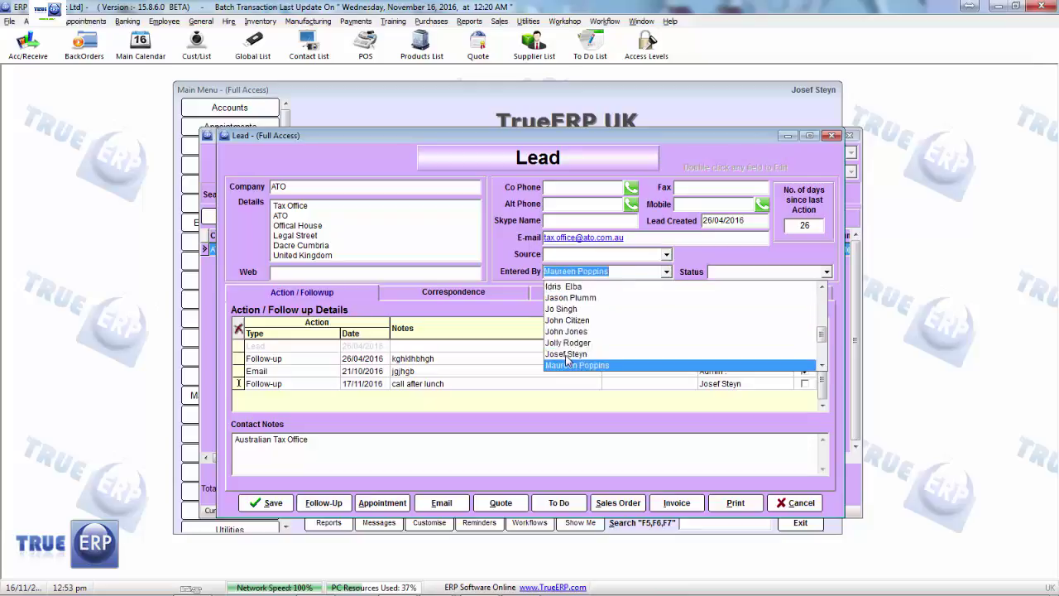
left_click(568, 343)
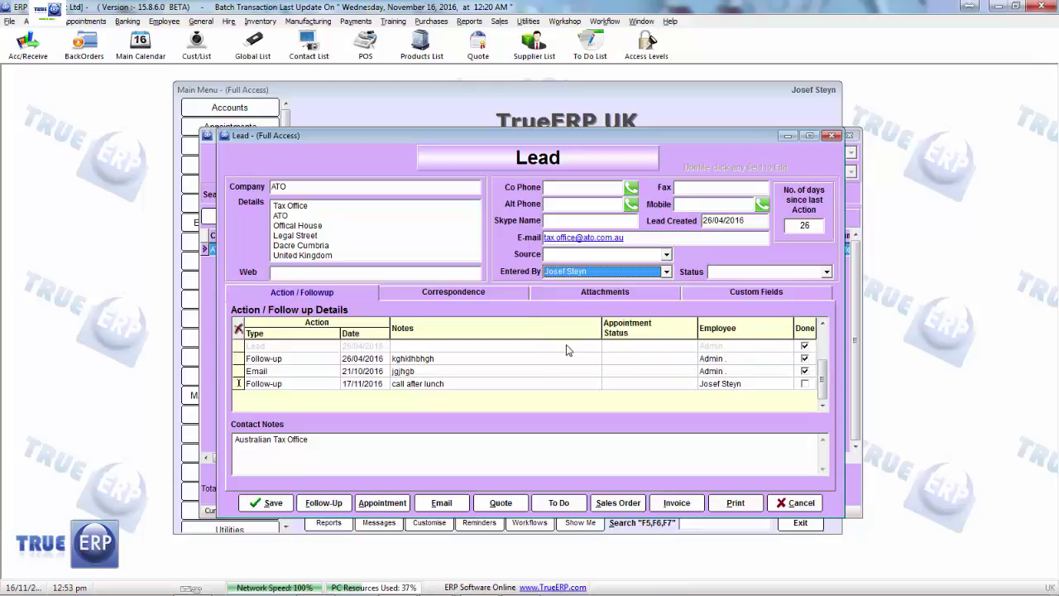
left_click(281, 504)
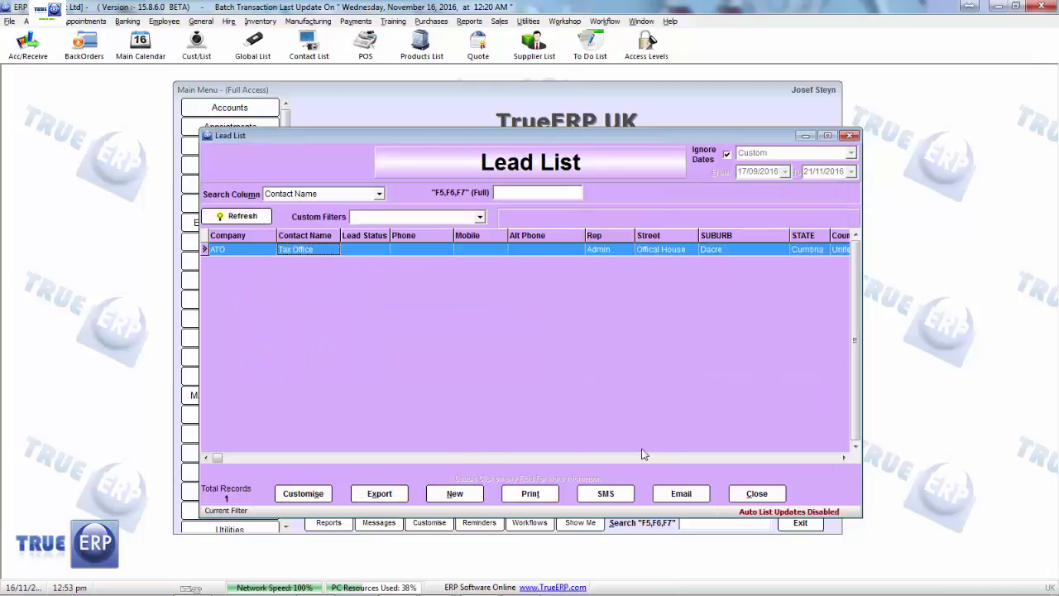
left_click(742, 497)
Open the Reminder List from the main menu, load the full list and examine the ATO lead follow-up reminder.
left_click(480, 522)
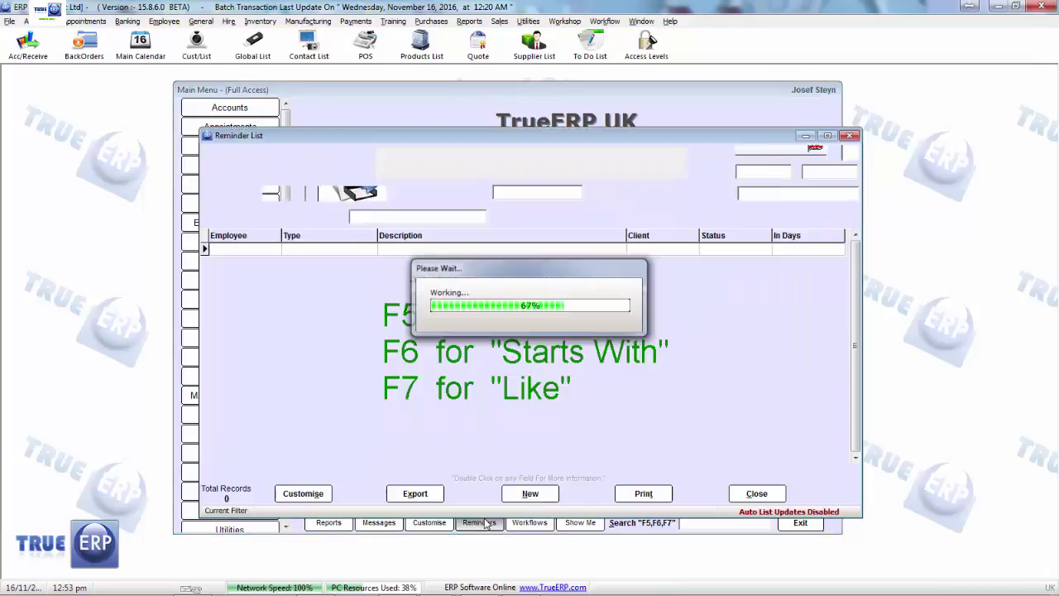
left_click(727, 155)
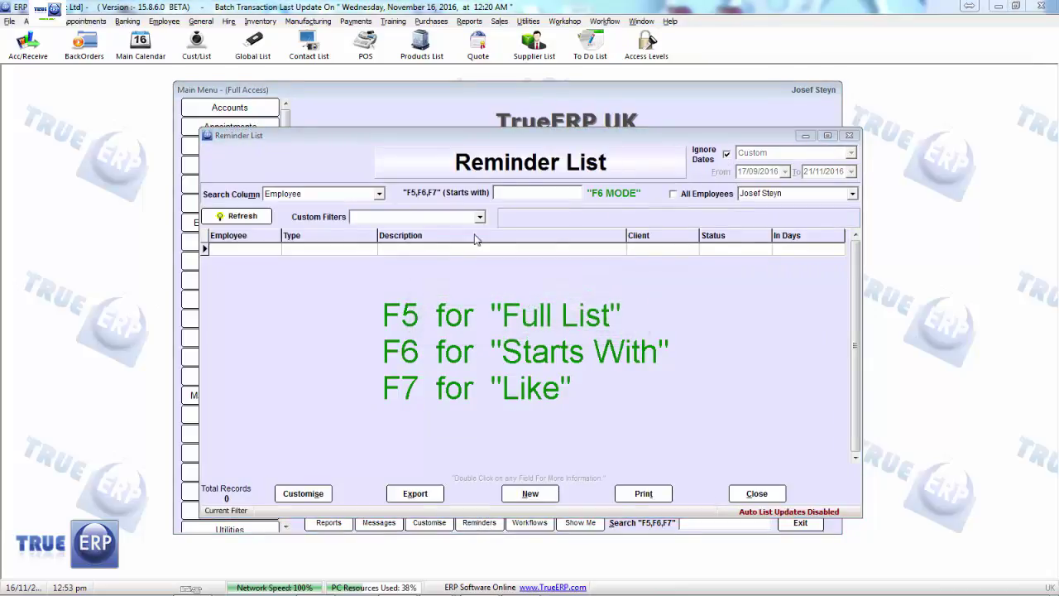
left_click(243, 217)
key("F5")
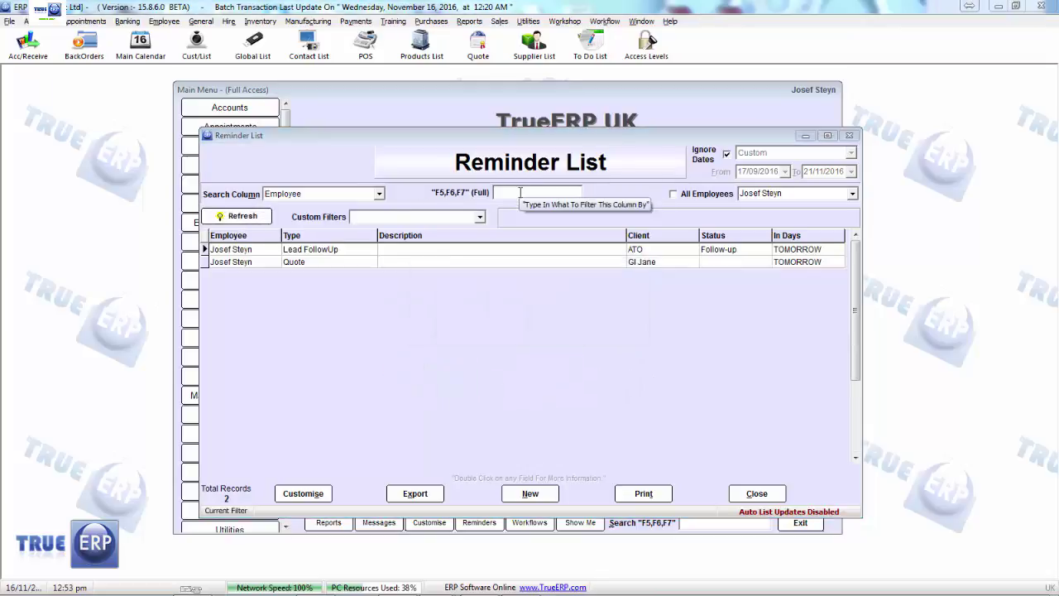
left_click(323, 251)
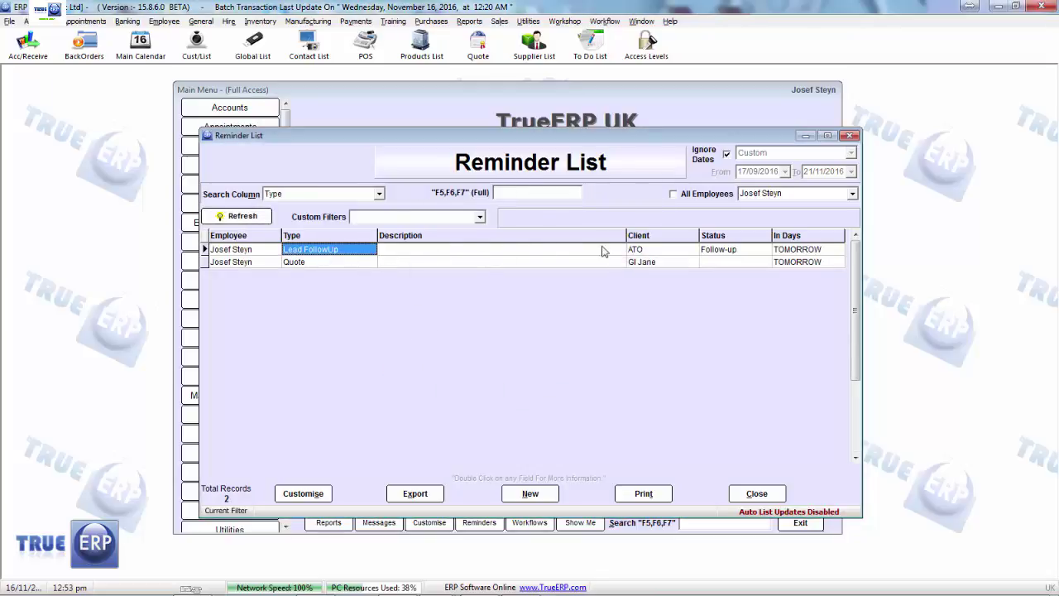
left_click(650, 251)
left_click_drag(587, 139, 578, 116)
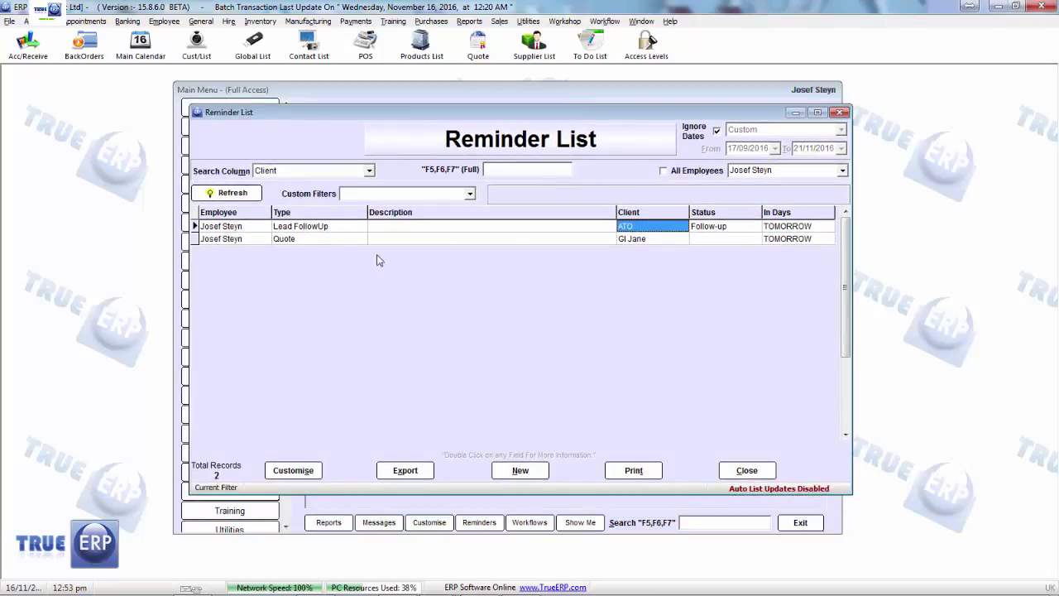
Open the ATO lead from its reminder, try adding an Email action, discard the changes and close the Reminder List.
left_click(305, 229)
double_click(304, 229)
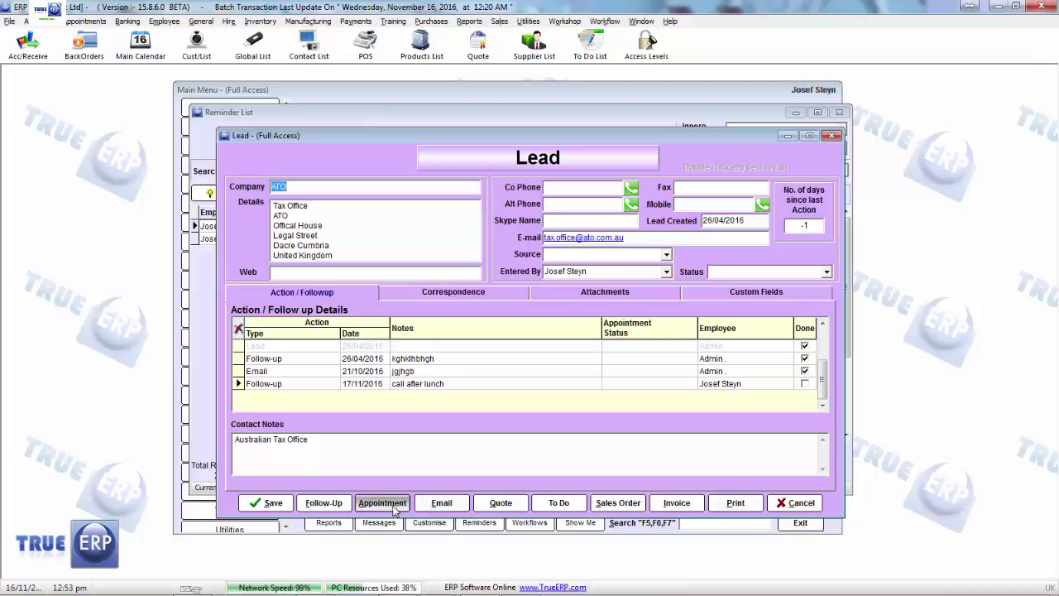
left_click(438, 507)
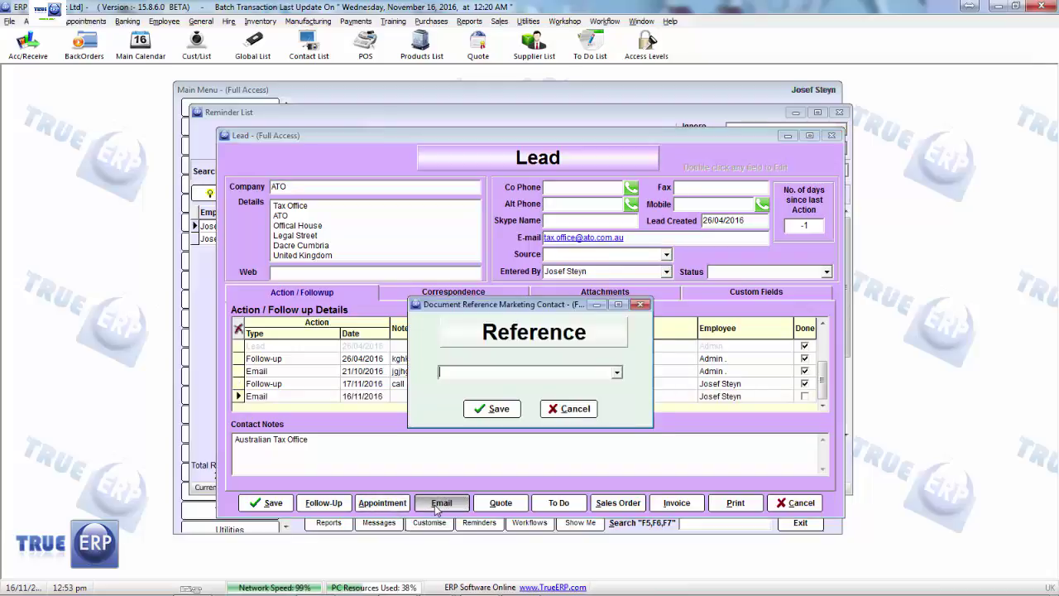
left_click(613, 375)
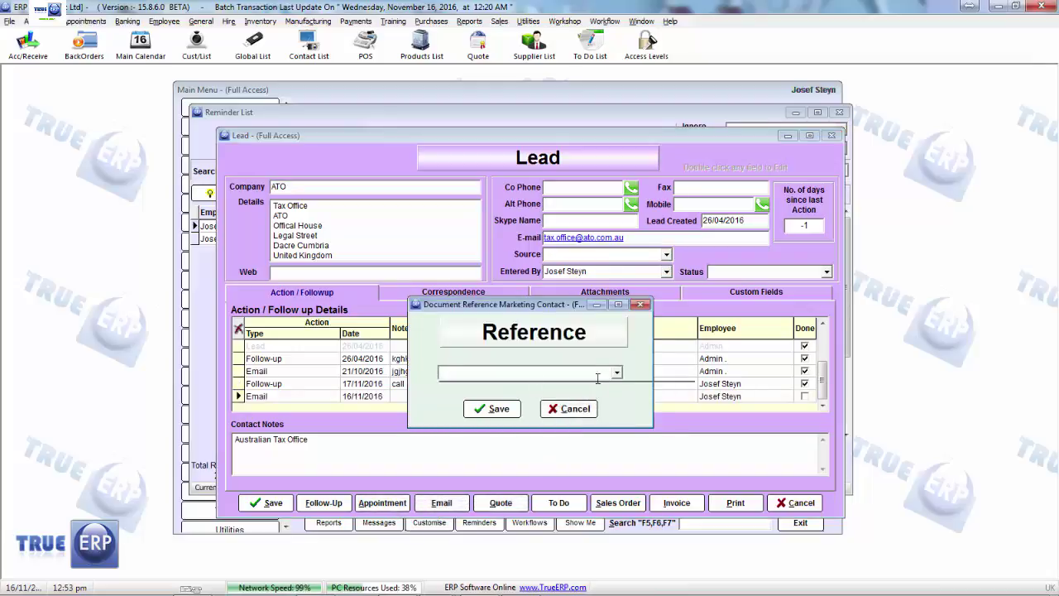
left_click(618, 374)
left_click(562, 412)
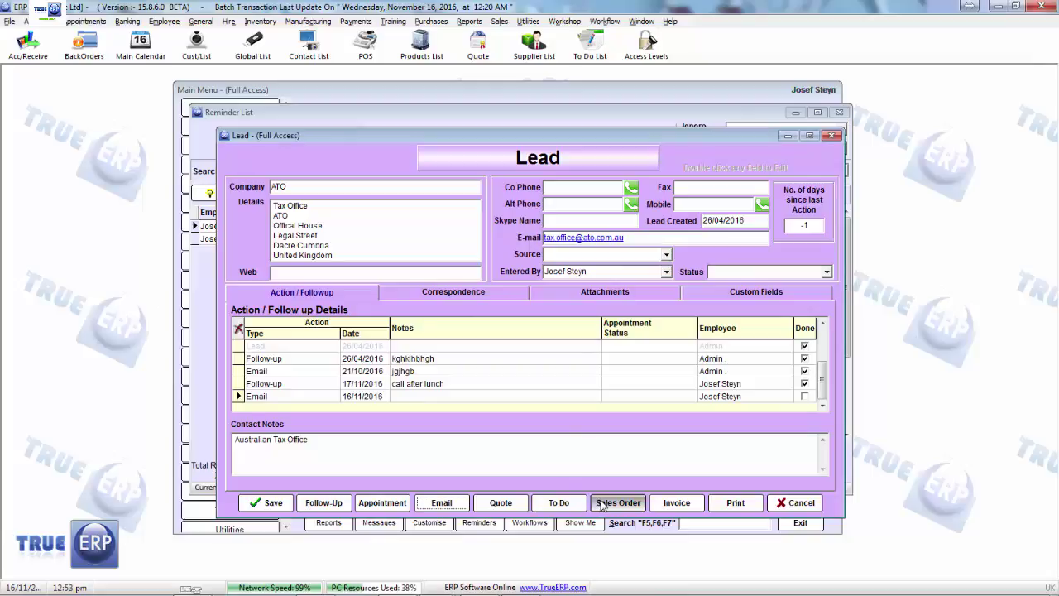
left_click(795, 503)
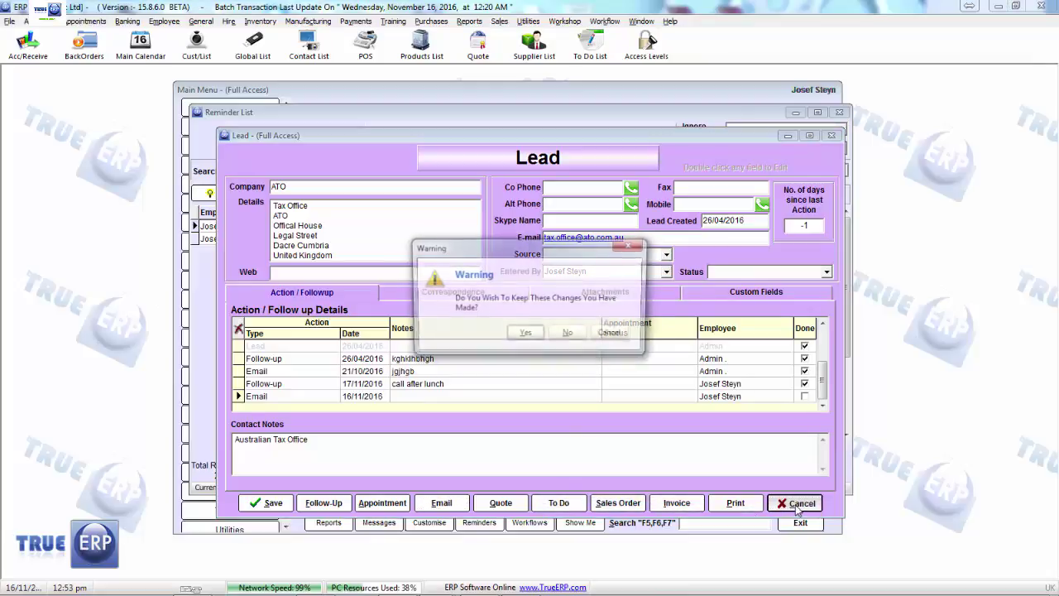
left_click(569, 334)
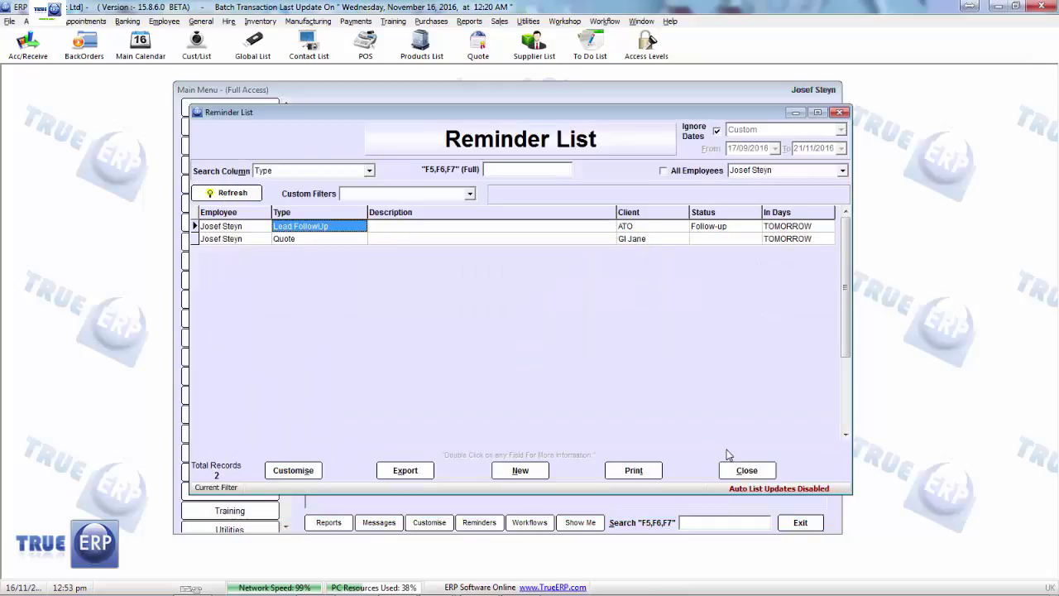
left_click(739, 471)
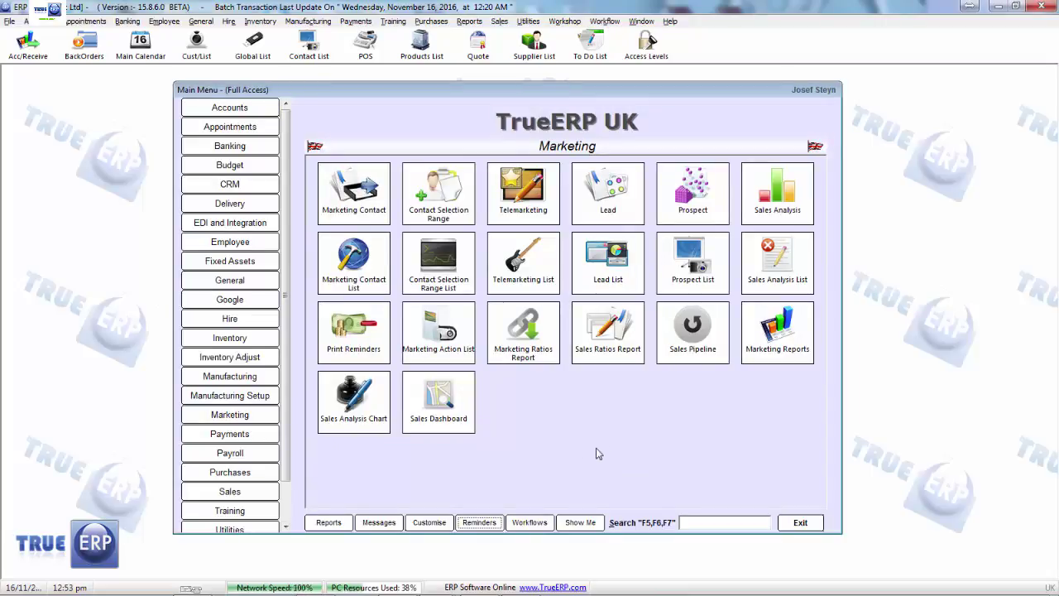
Open the quote dated 16/11/2016 from the Quote Express List on the Sales page.
left_click(255, 491)
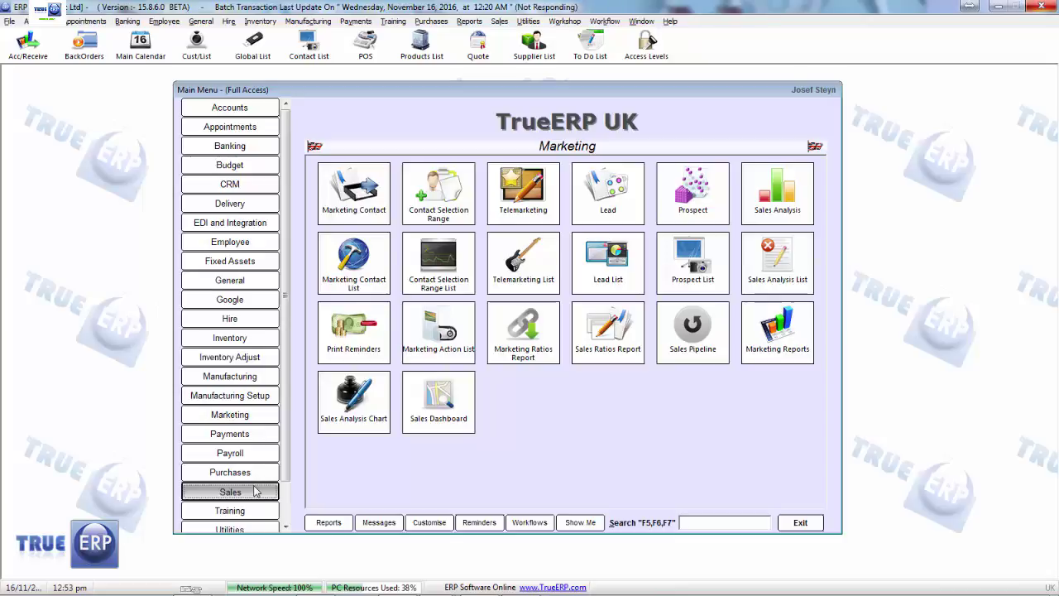
left_click(439, 263)
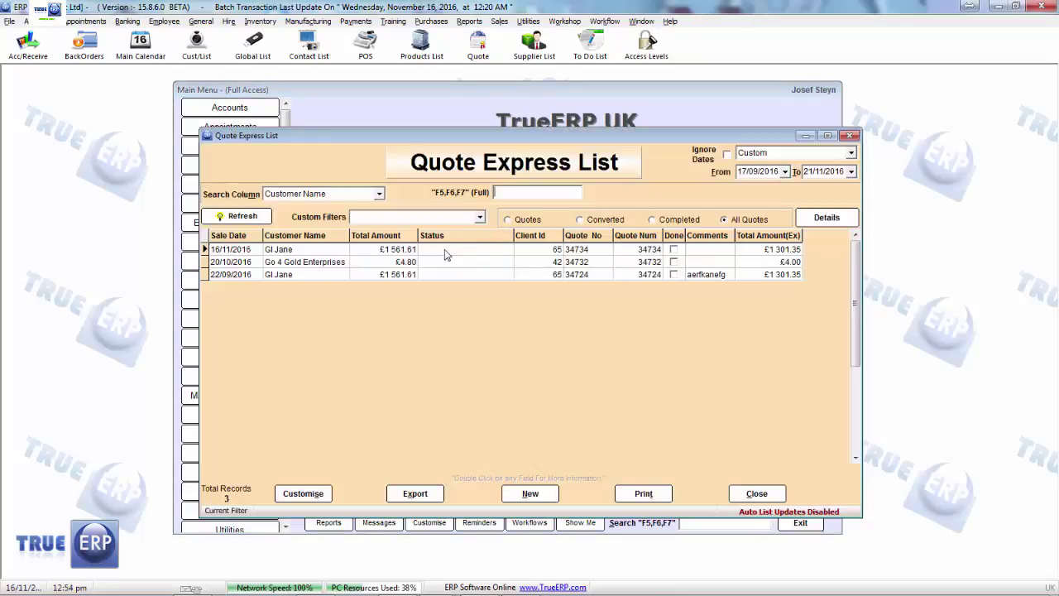
left_click(373, 252)
double_click(373, 254)
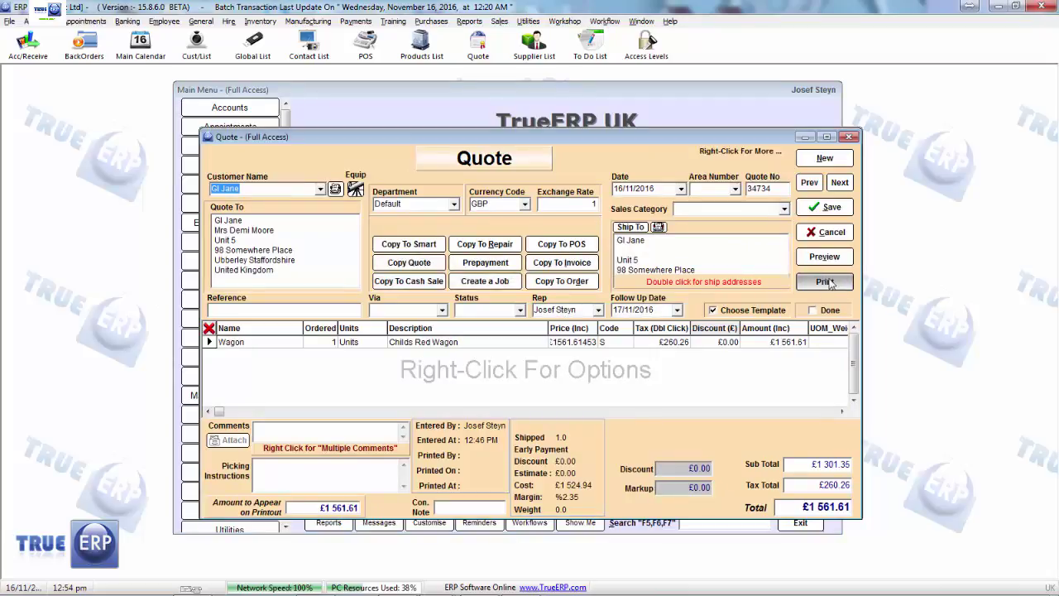
Review the quote's preview, email, PDF and message delivery choices in the print report options, then cancel them.
left_click(825, 282)
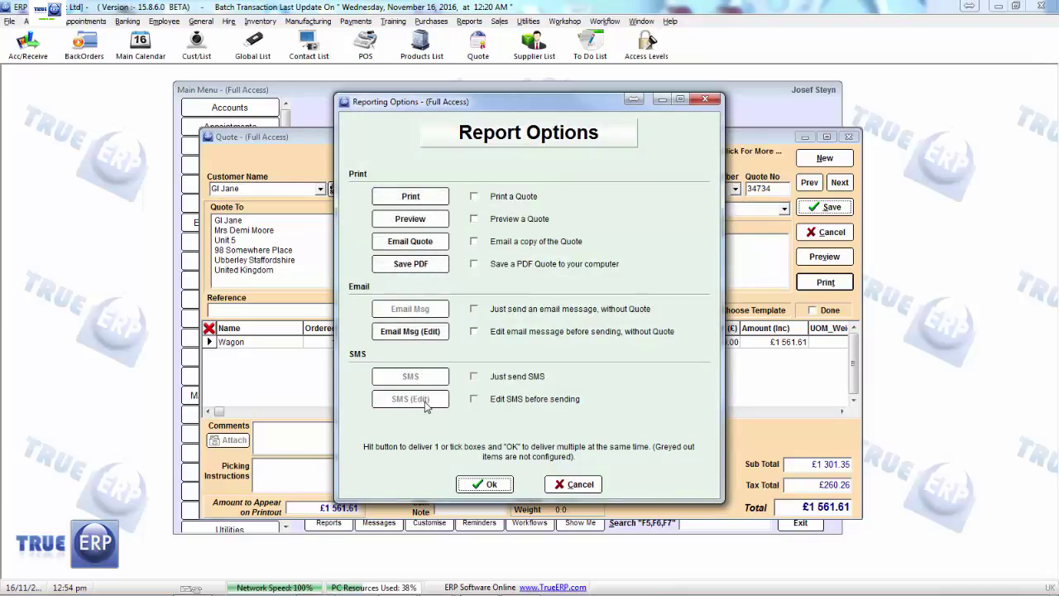
left_click(473, 220)
left_click(474, 242)
left_click(475, 264)
left_click(474, 331)
left_click(577, 484)
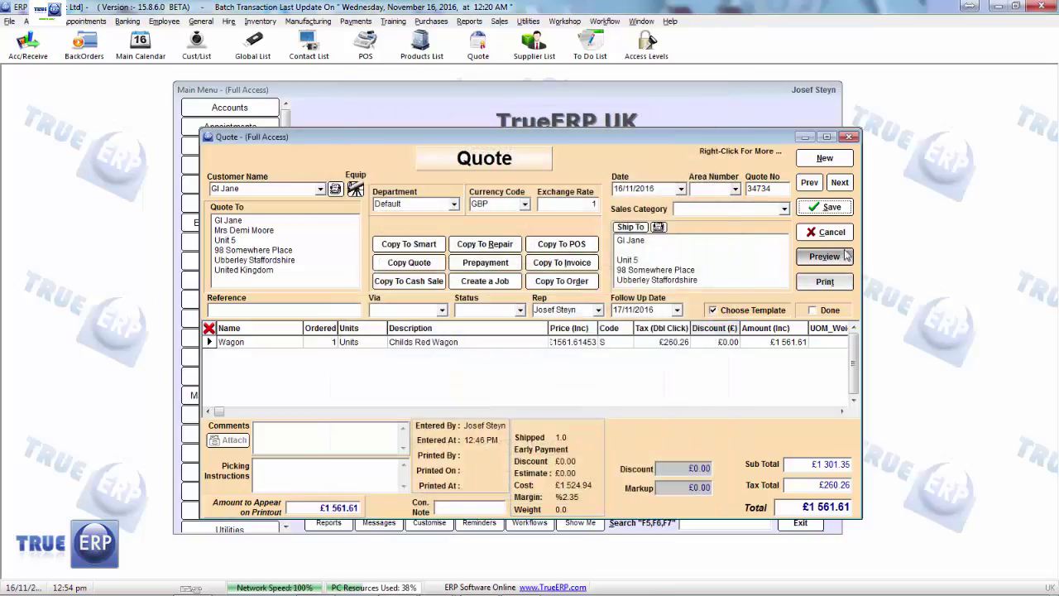
Save the quote, close the Quote Express List and shift the Main Menu window slightly.
left_click(825, 206)
left_click(754, 499)
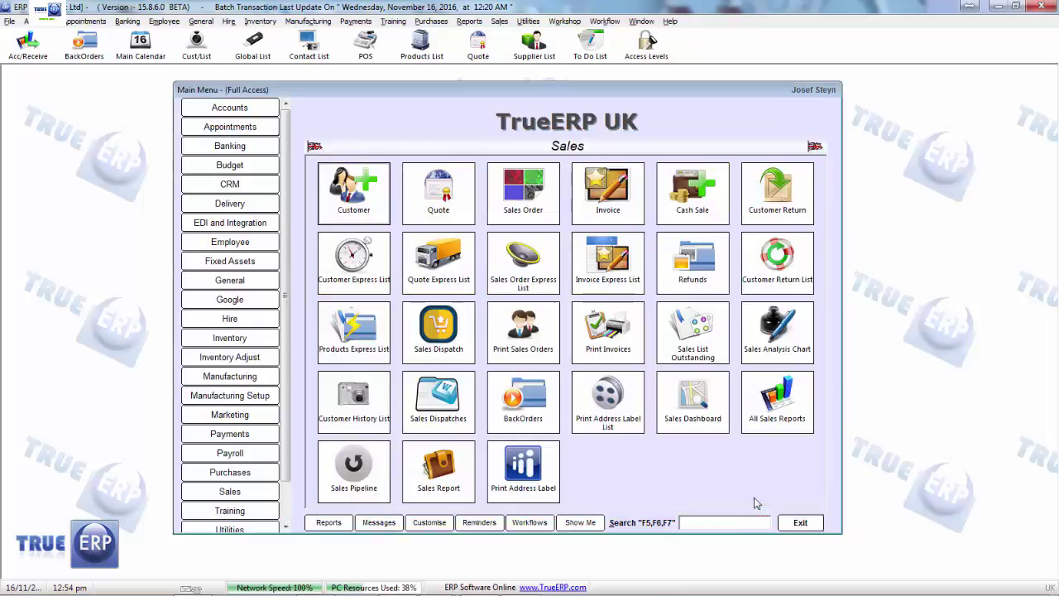
left_click_drag(504, 93, 493, 93)
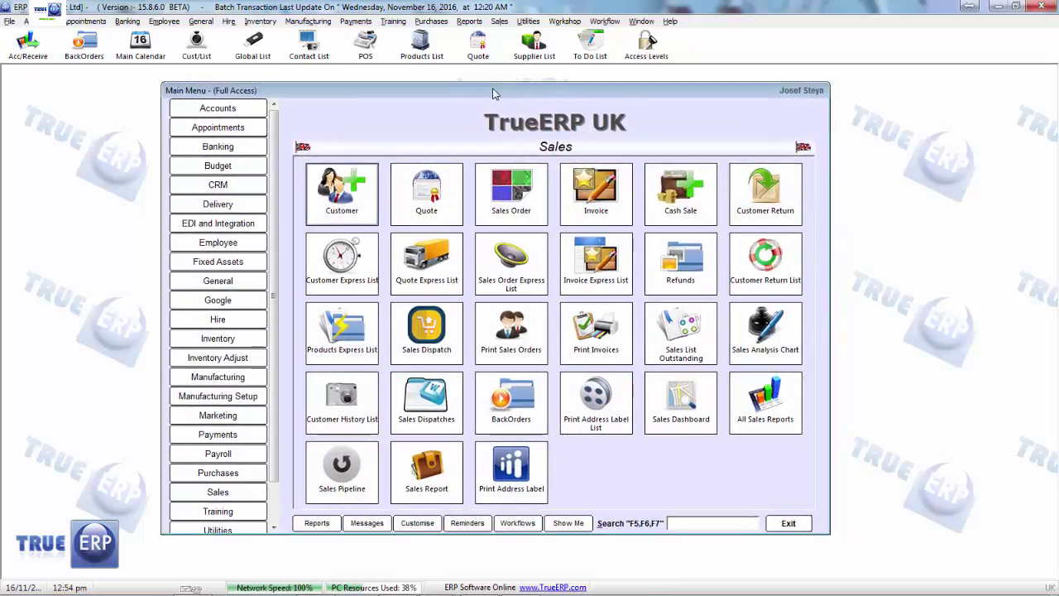